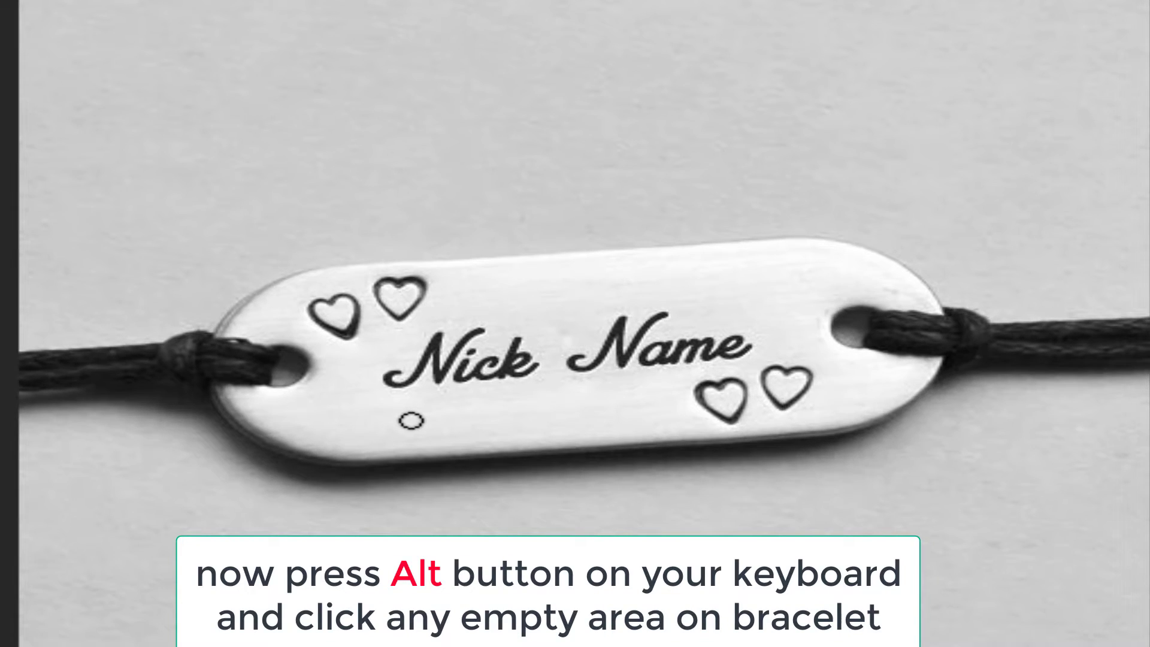
Remove the engraved words "Nick Name" from the bracelet plate with the Spot Healing Brush, keeping the four hearts.
alt+click(334, 419)
click(620, 144)
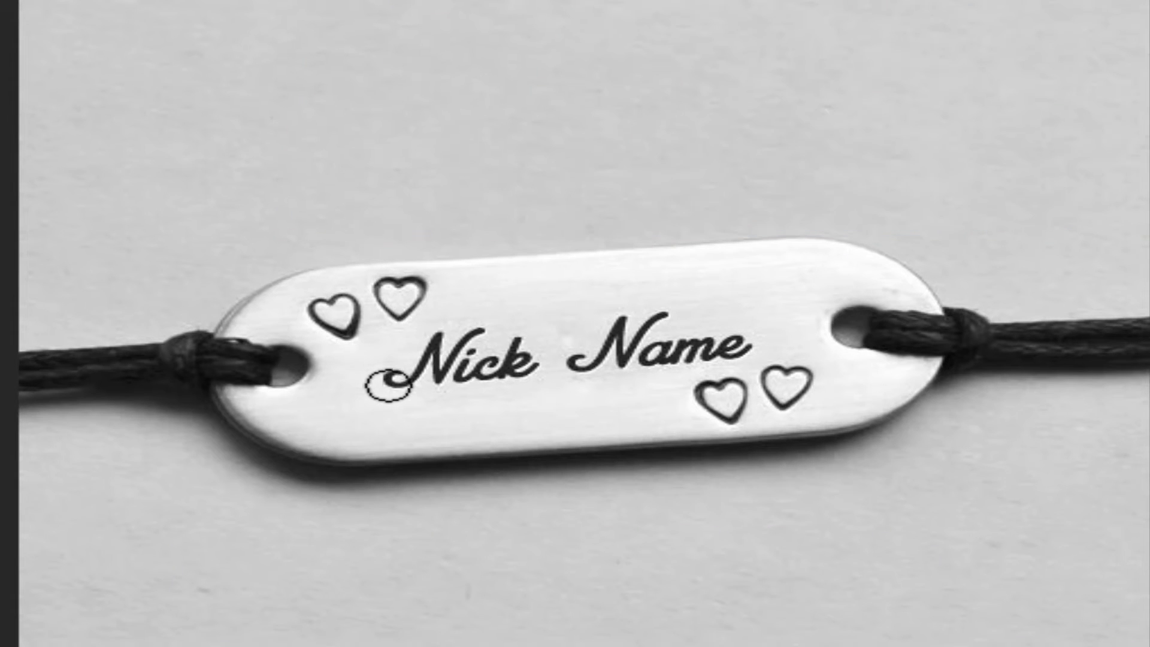
mouse_move(453, 339)
mouse_down()
mouse_move(460, 362)
mouse_move(512, 370)
mouse_move(525, 362)
mouse_move(510, 344)
mouse_up()
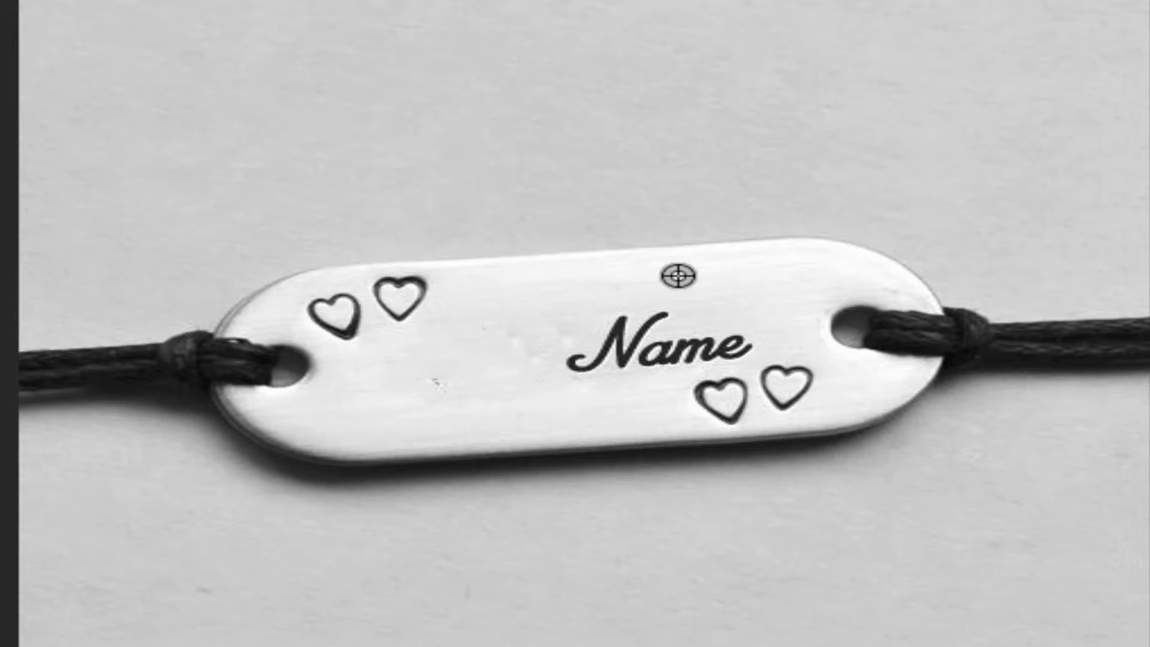
alt+click(359, 395)
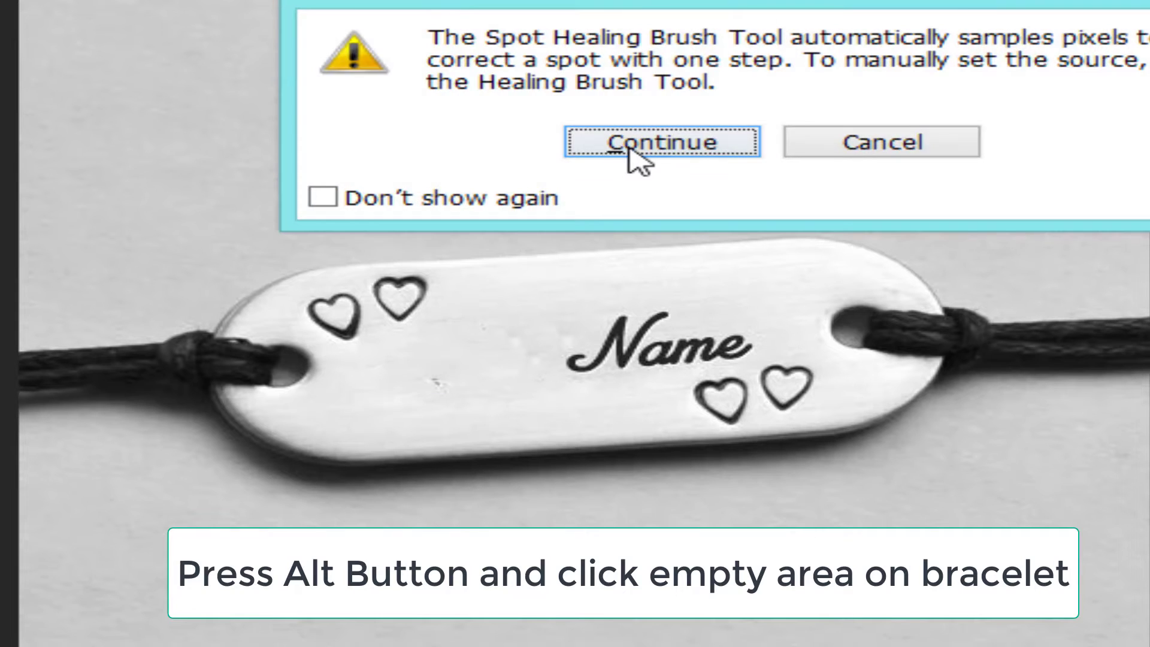
click(628, 144)
drag(611, 350, 666, 316)
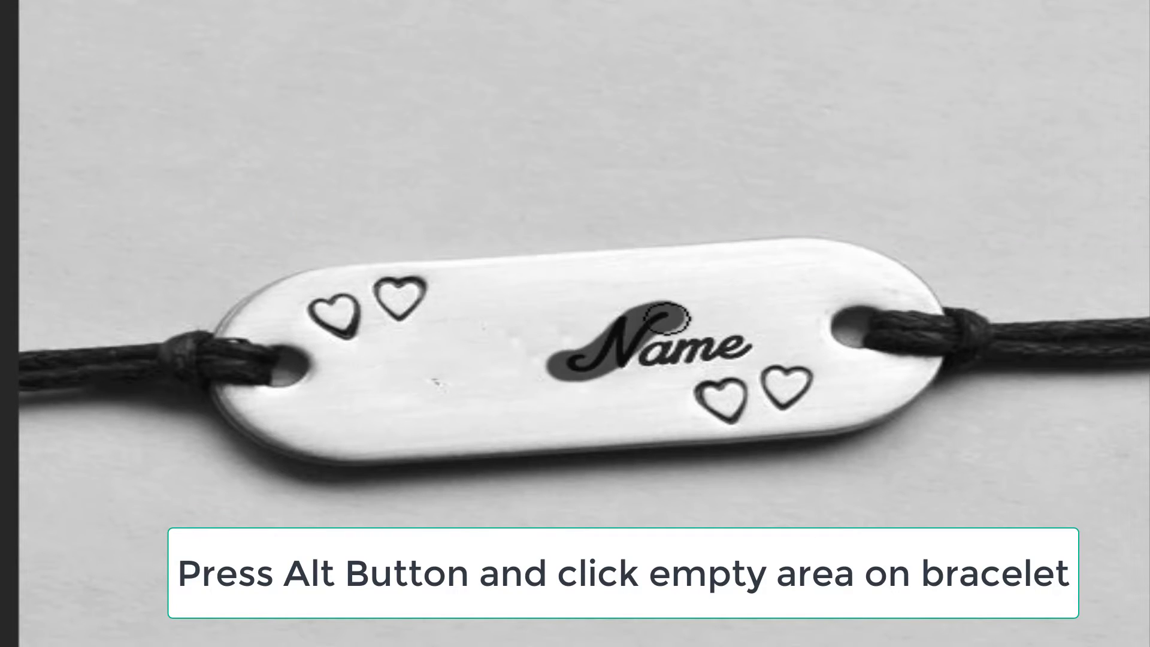
drag(659, 358, 742, 347)
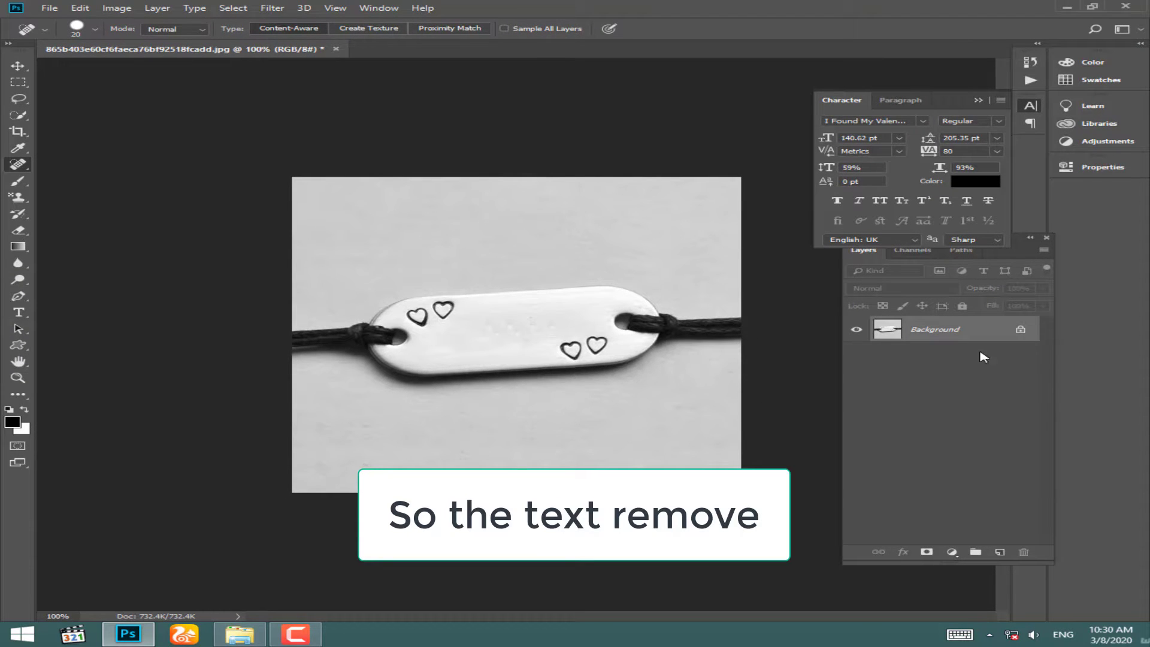
Create a new 1920 x 1080 pixel document at 72 ppi with a white background.
click(49, 8)
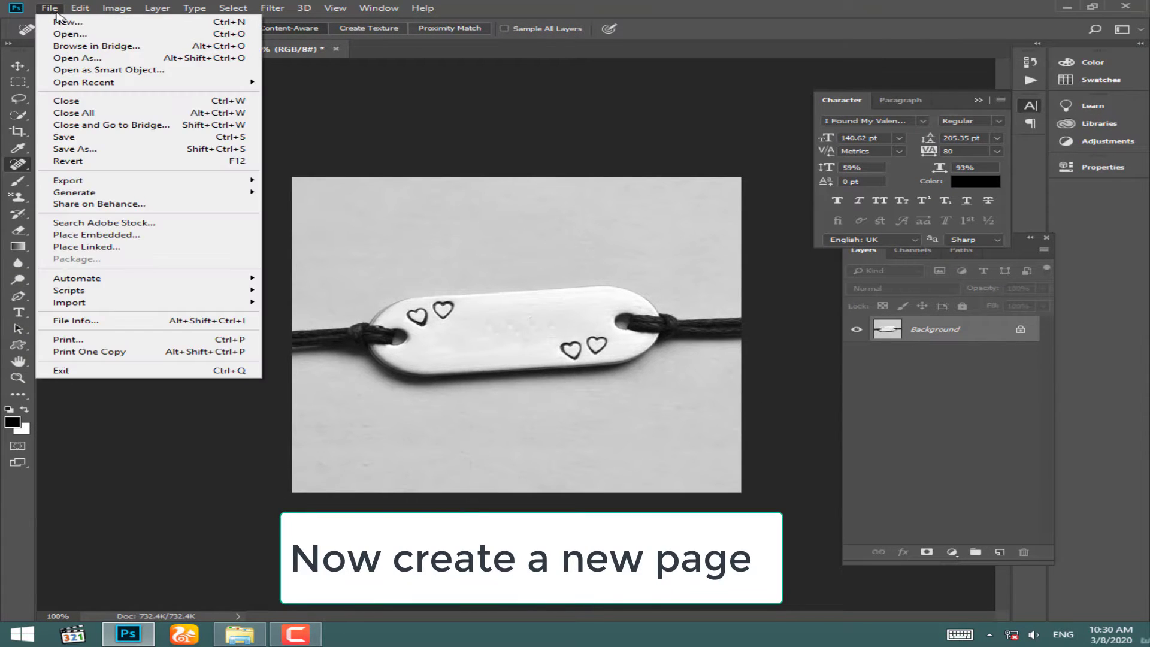
click(53, 20)
click(944, 521)
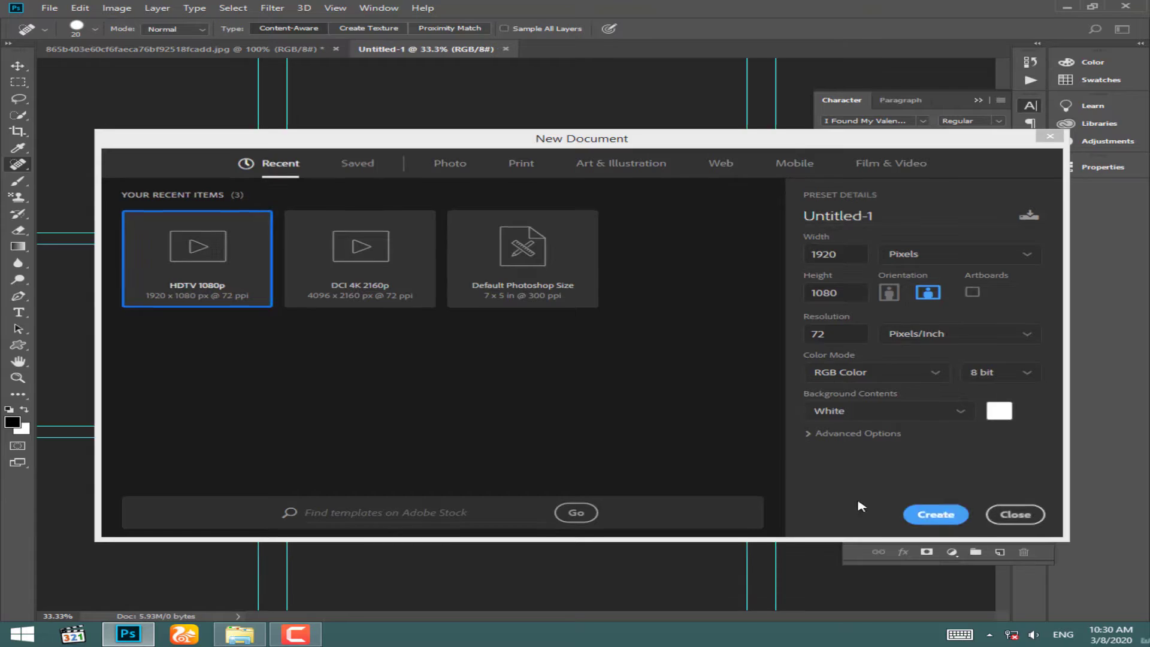
Add the name as horizontal type in the I Found My Valentine Hearted font and enlarge it to about 200 pt.
click(16, 315)
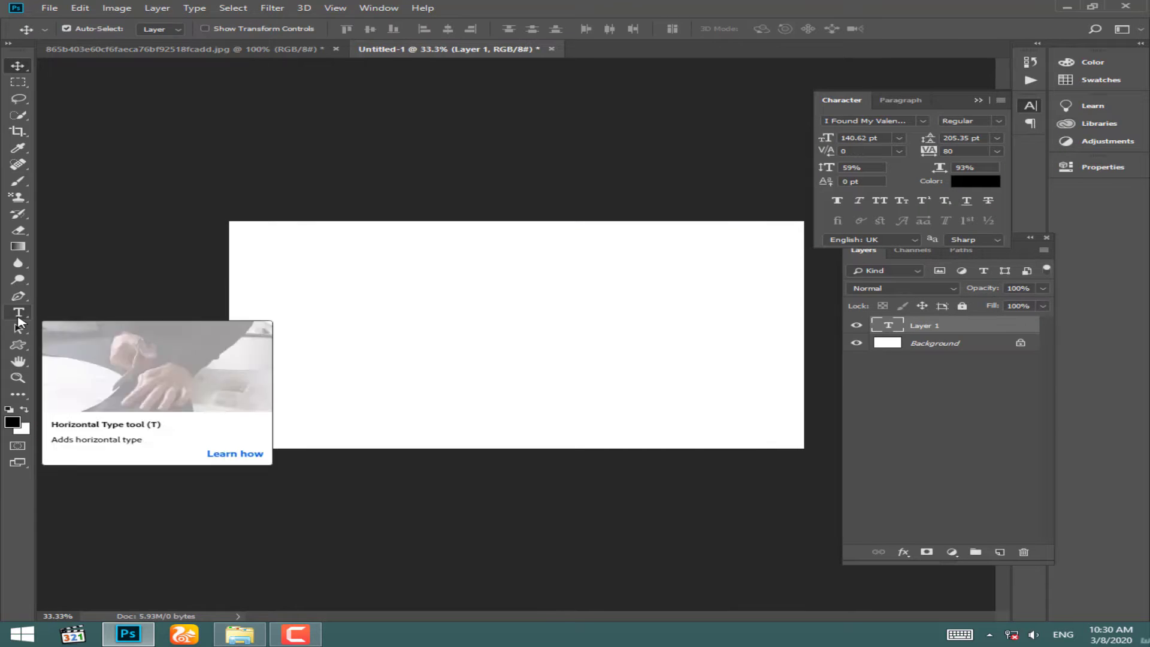
click(18, 318)
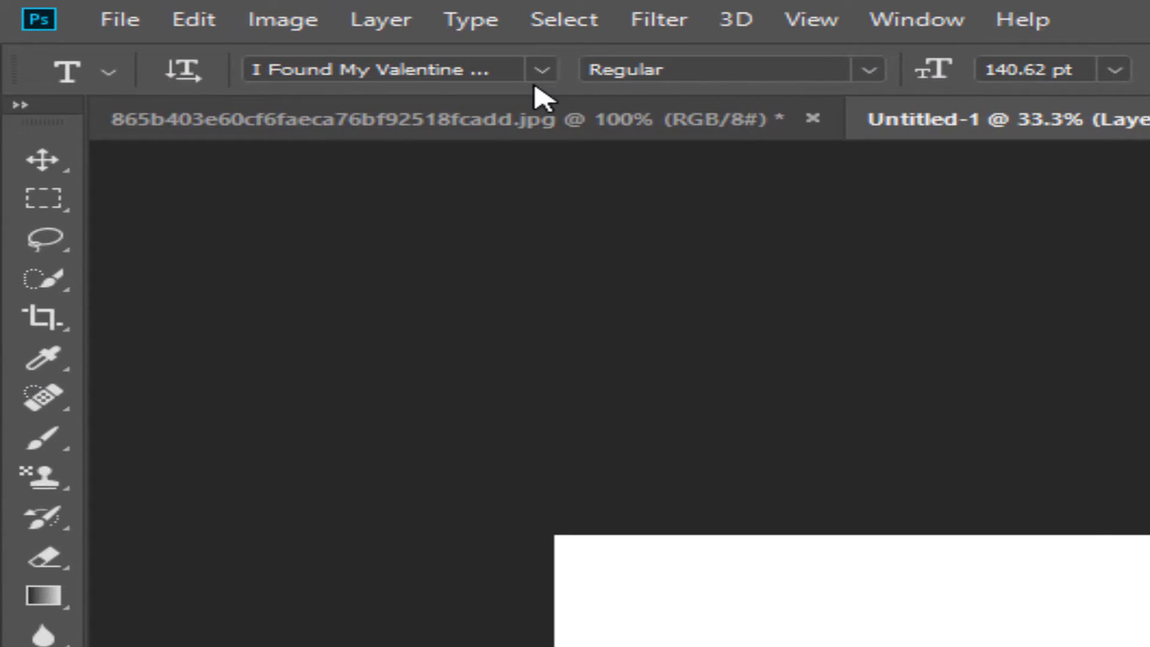
click(542, 70)
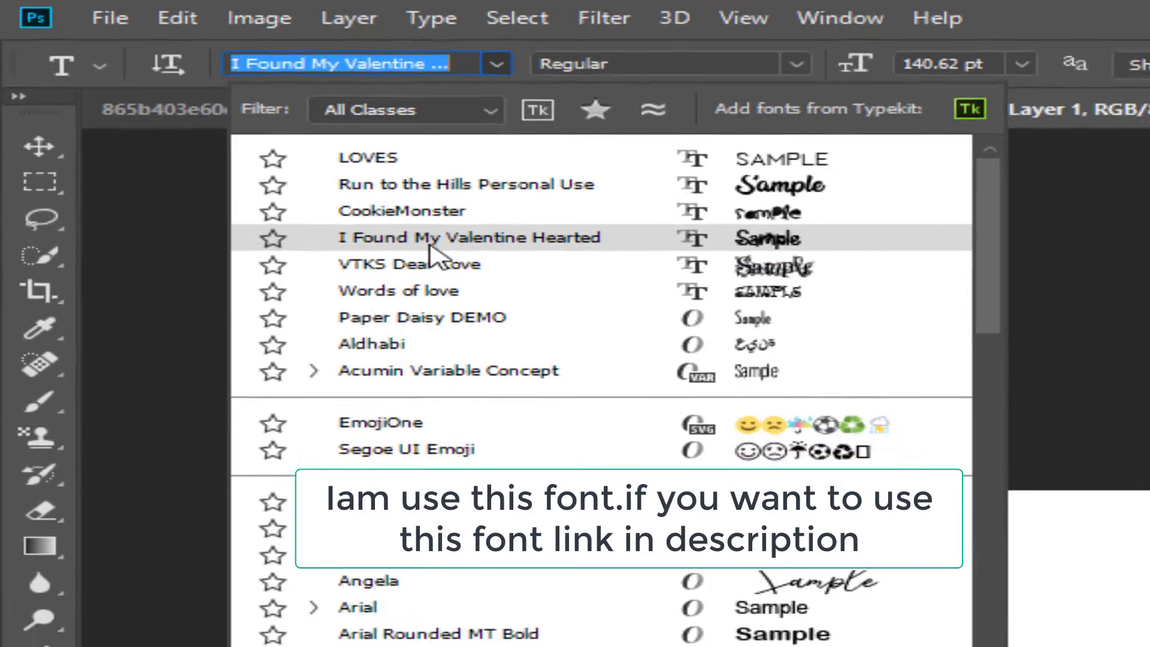
click(470, 265)
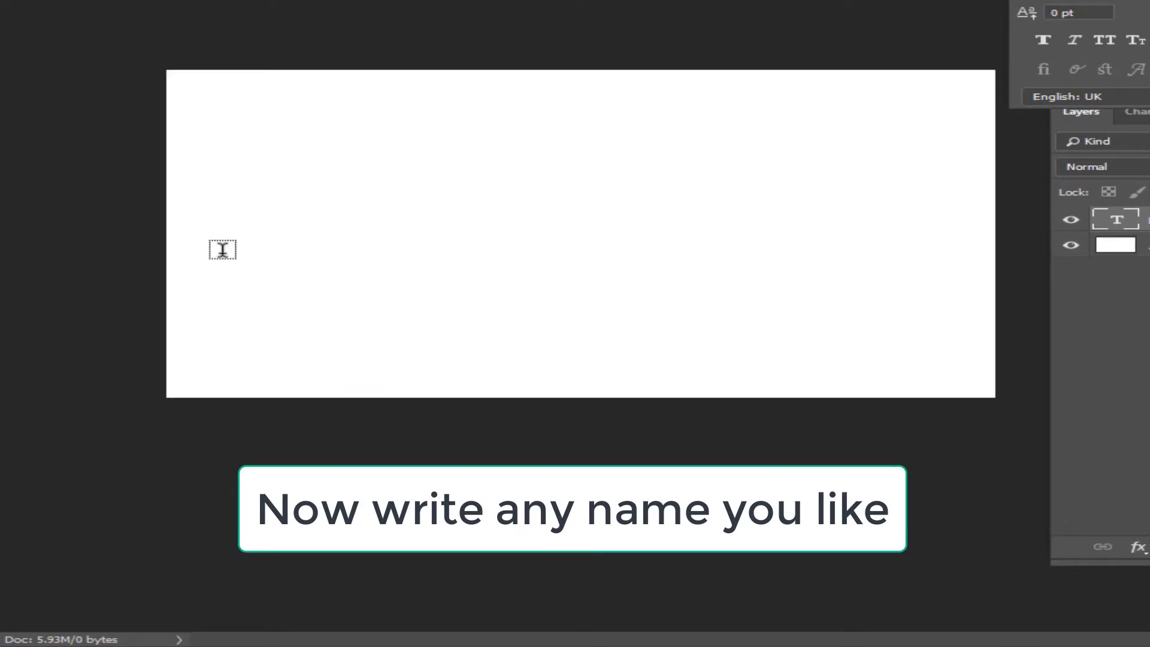
click(222, 249)
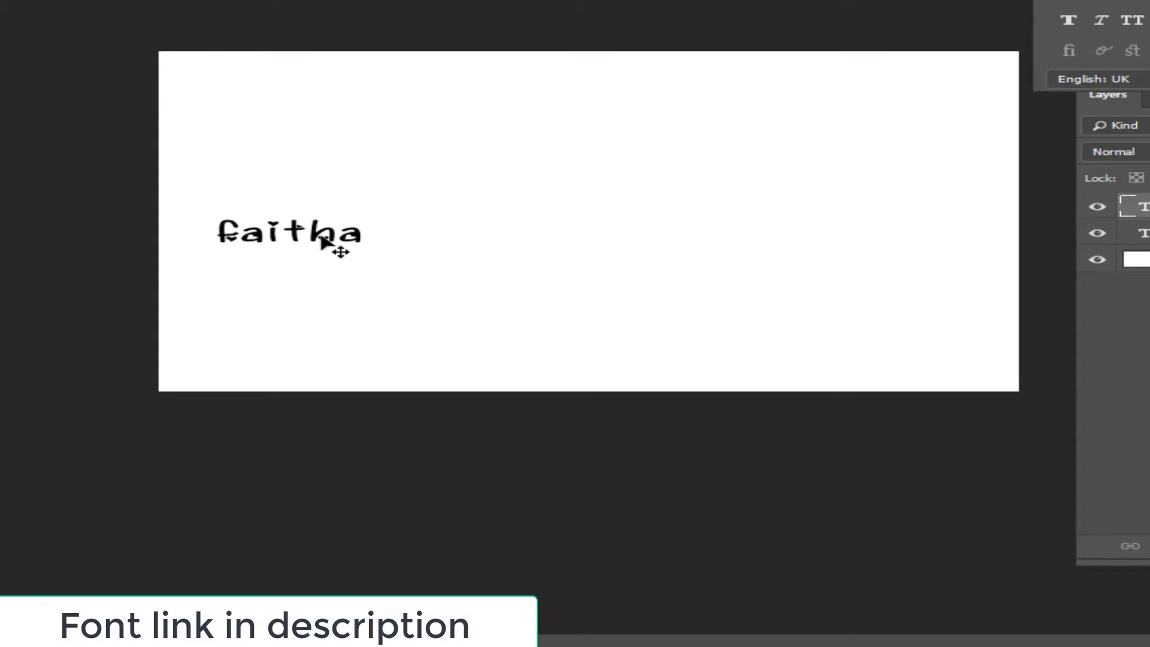
drag(336, 249, 557, 282)
key(Return)
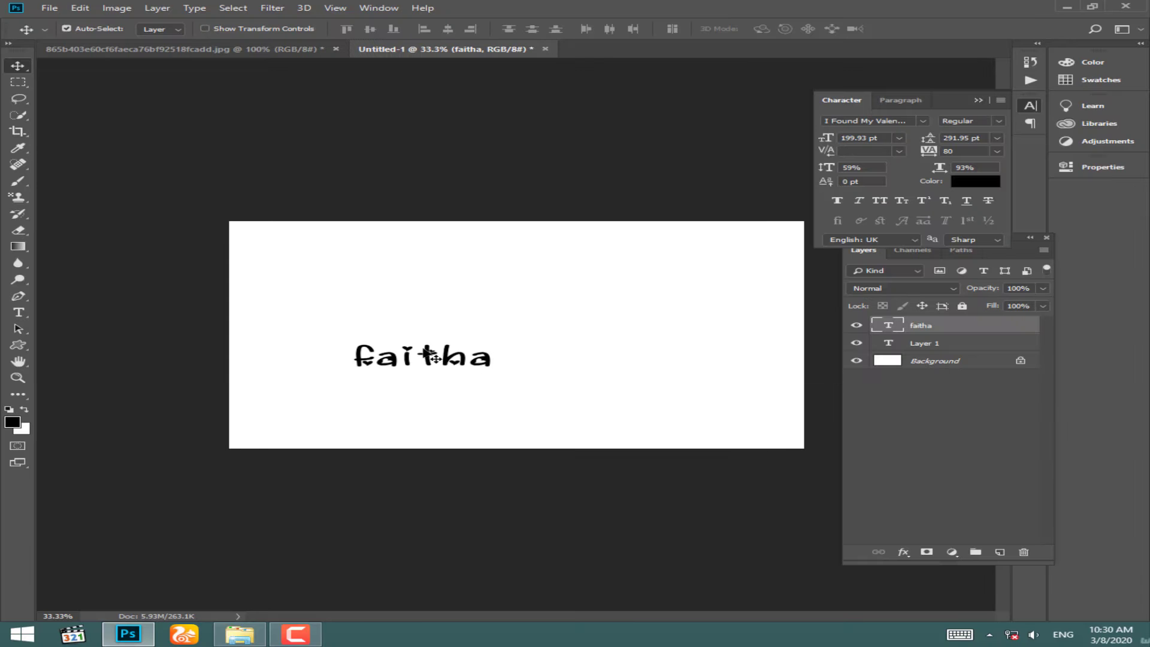
Transfer the name text from the untitled document into the bracelet picture and place it over the plate.
drag(450, 359, 327, 135)
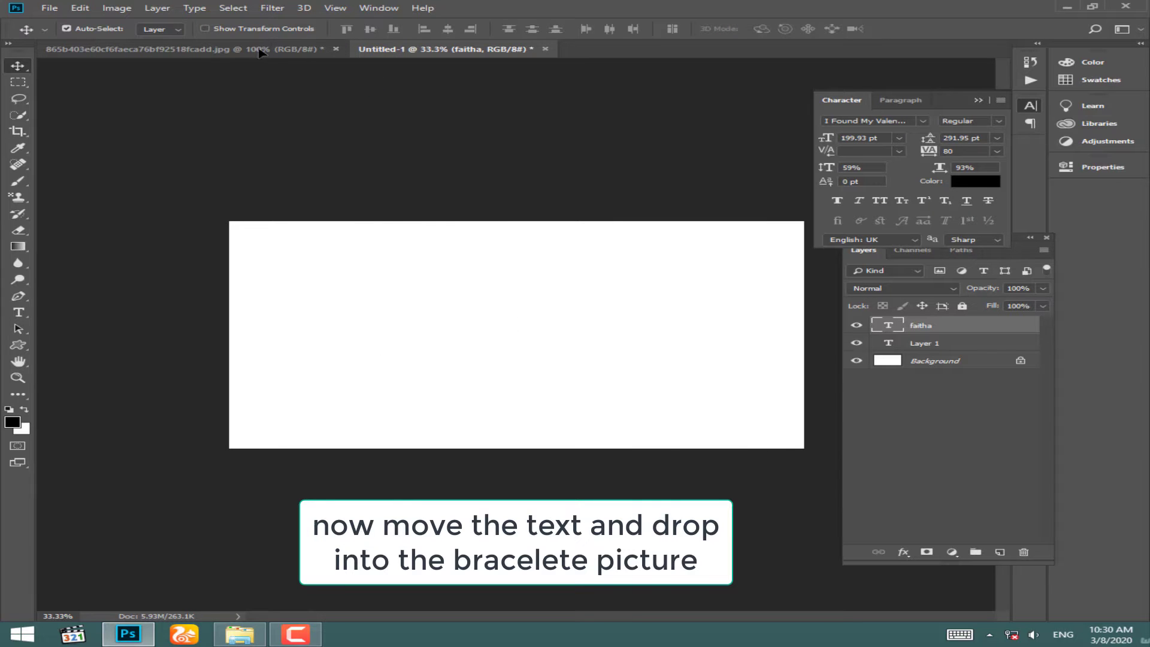
drag(259, 53, 398, 259)
drag(490, 344, 545, 342)
Scale the name text down to about 70 pt and position it on the plate between the two pairs of hearts.
key(ctrl+t)
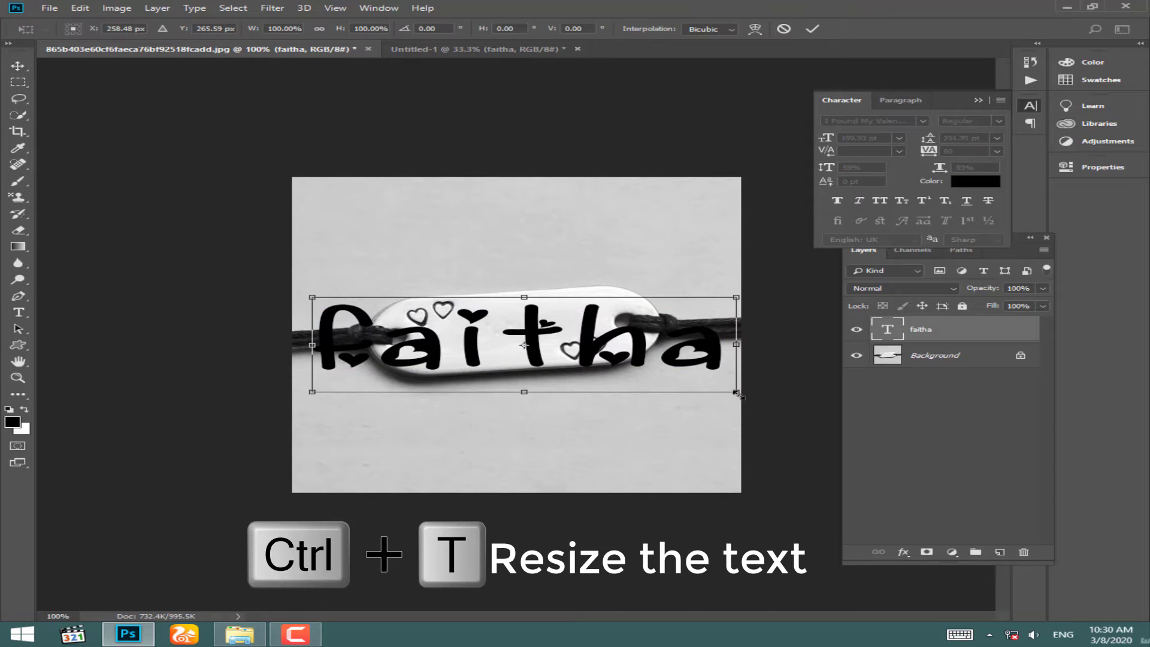
drag(736, 392, 574, 327)
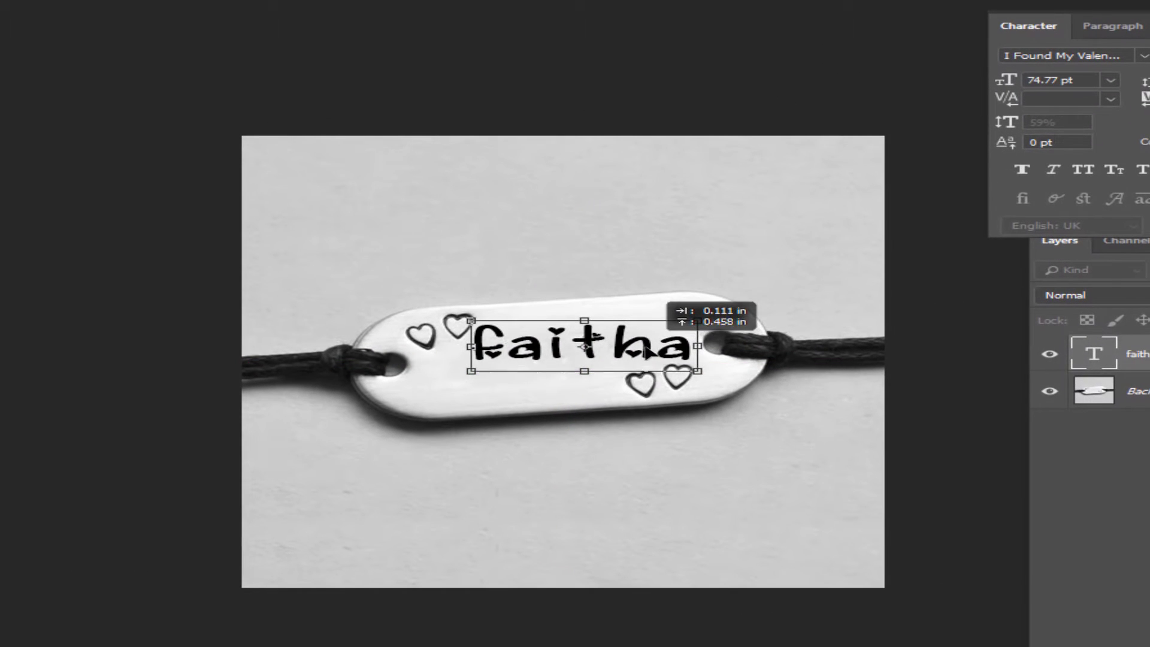
drag(647, 353, 687, 373)
key(Return)
drag(523, 347, 509, 351)
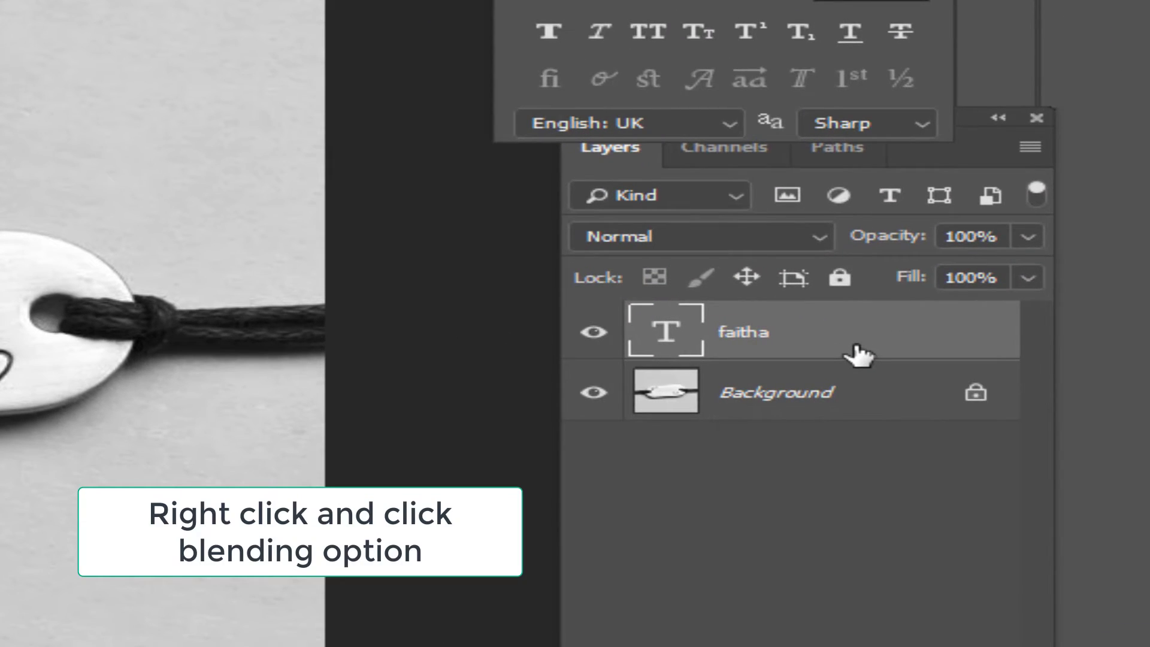
Add a Color Overlay effect to the name text layer with the dark grey color 1d1d1d.
right_click(857, 354)
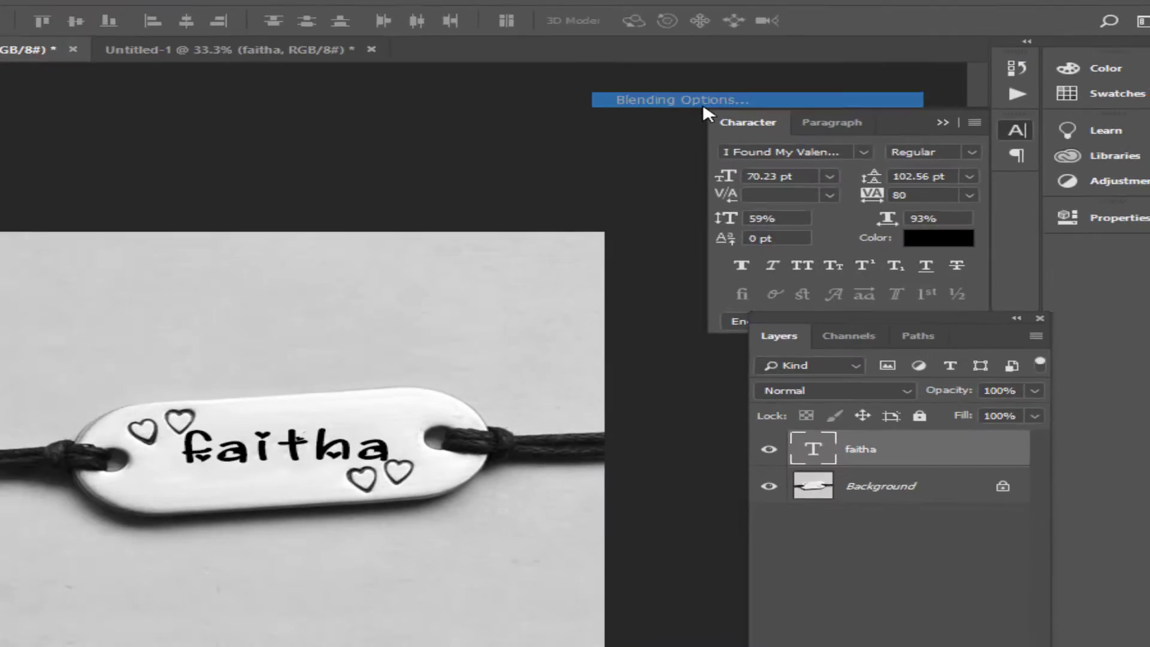
click(483, 142)
drag(767, 82, 938, 158)
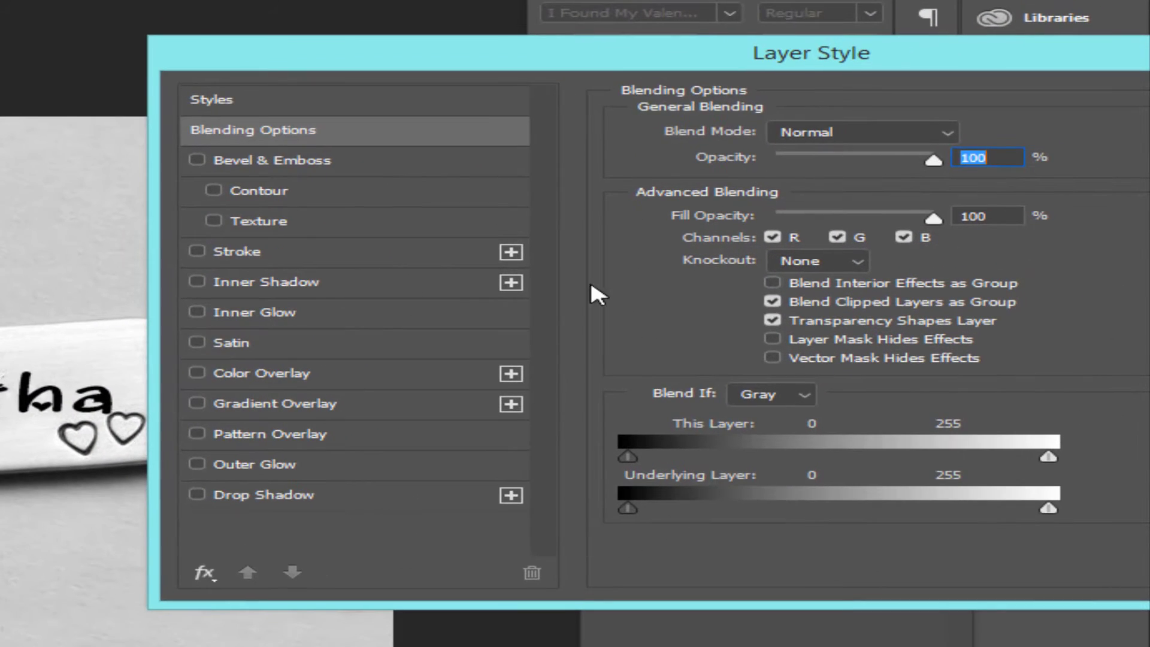
click(363, 381)
click(968, 136)
click(265, 198)
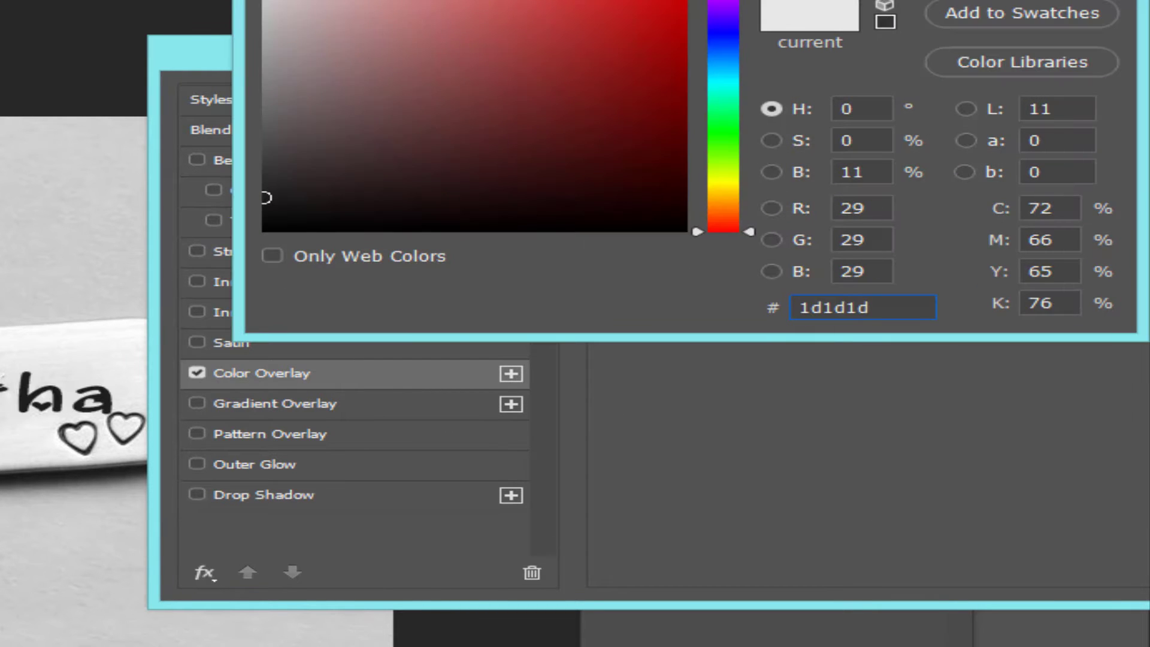
click(1021, 0)
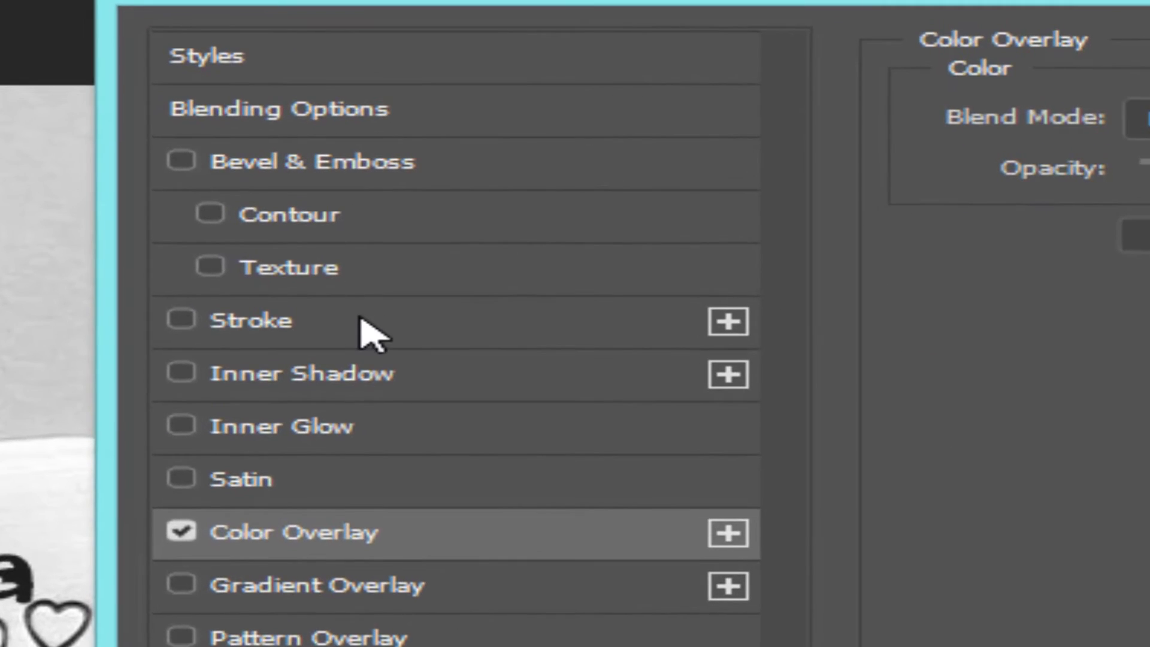
Add a 1 px inside stroke to the name text, sampling the plate's light grey e6e6e6 as its color.
click(368, 324)
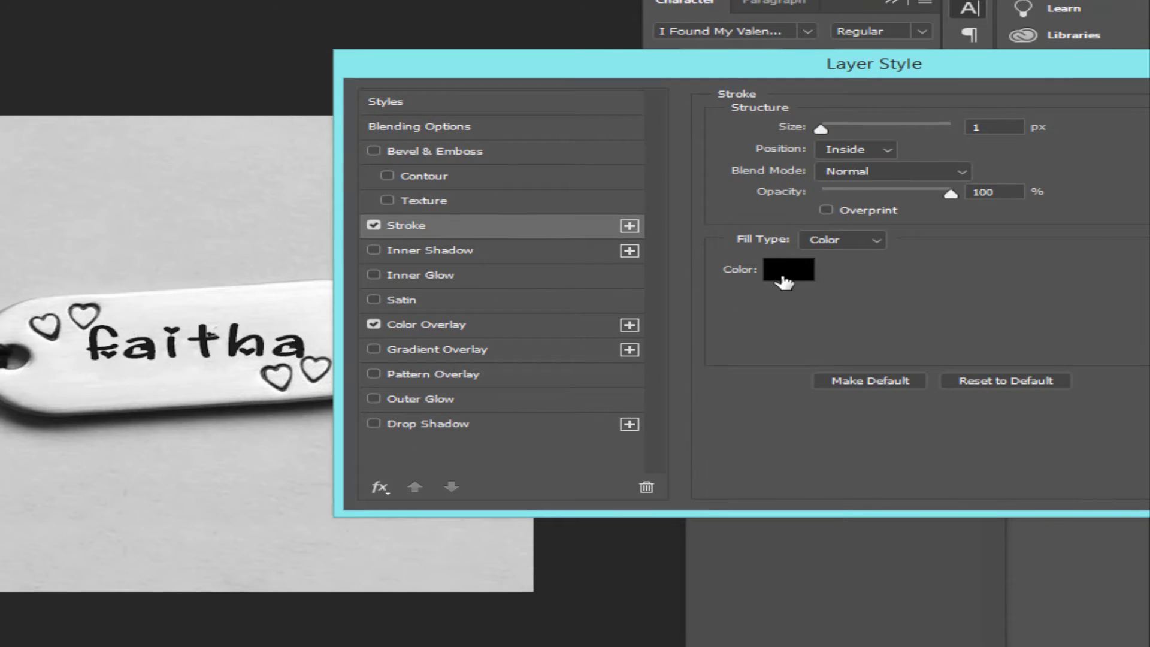
click(785, 279)
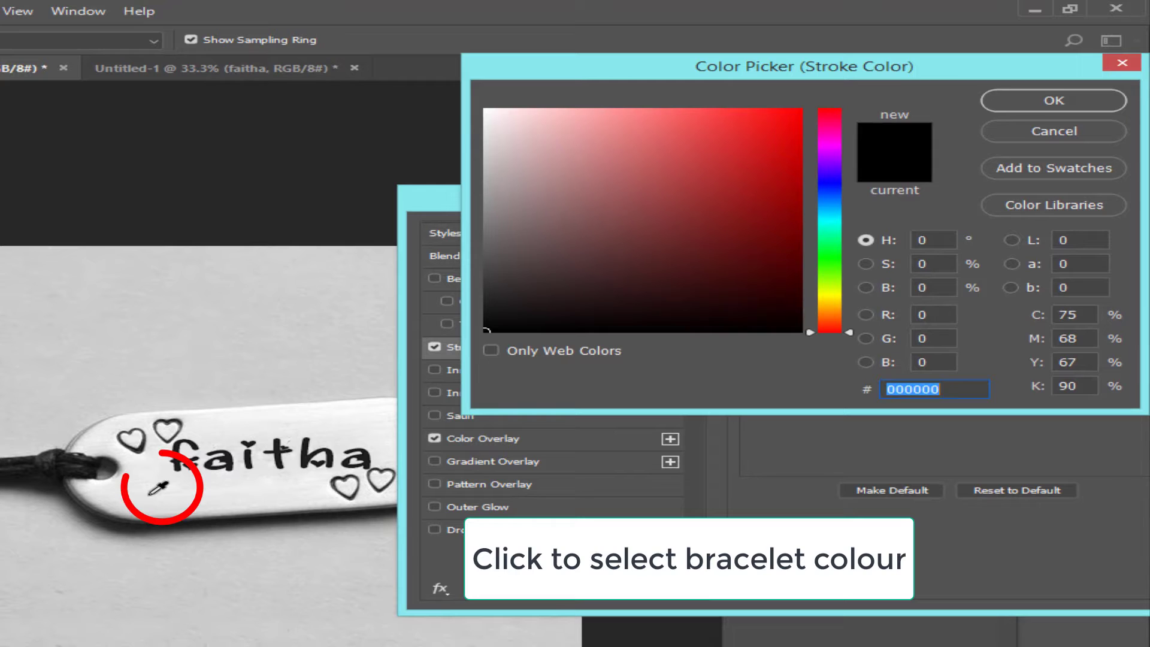
click(151, 495)
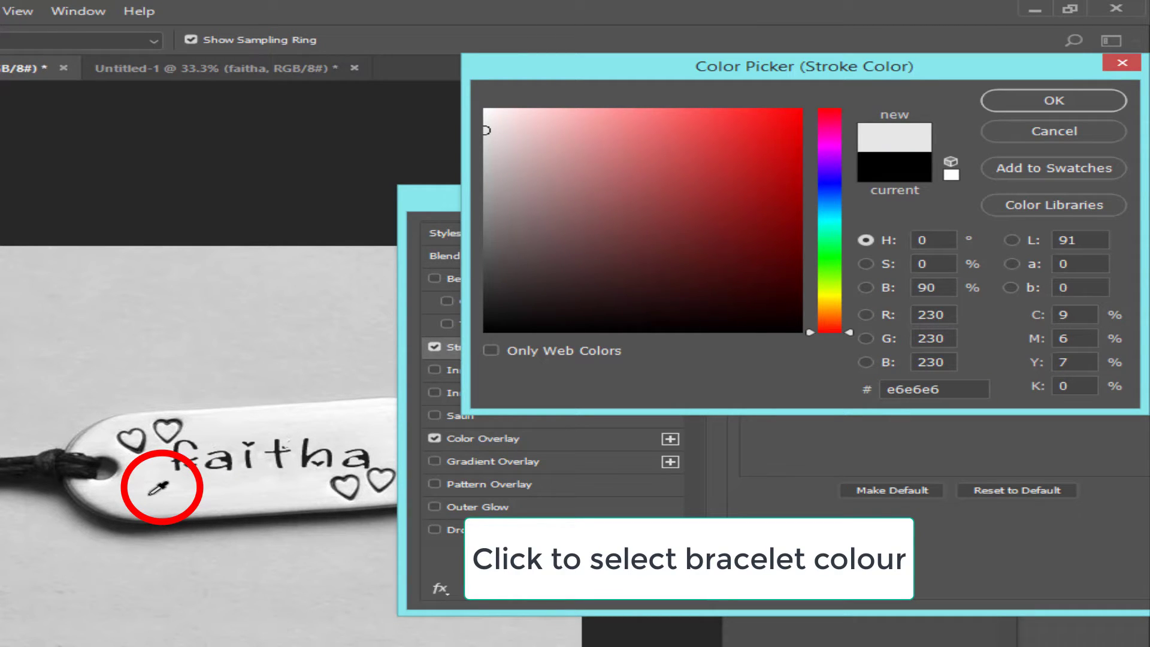
click(1060, 99)
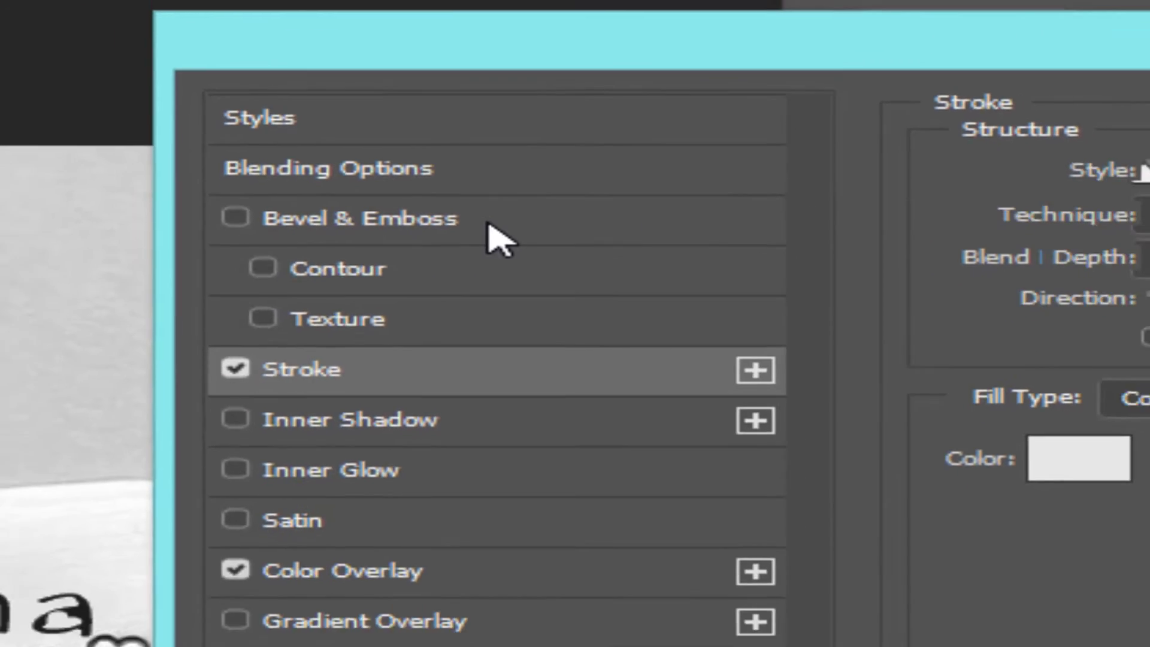
Apply a smooth Inner Bevel with a curved gloss contour to the name text, and enlarge the text slightly to 72 pt.
click(479, 245)
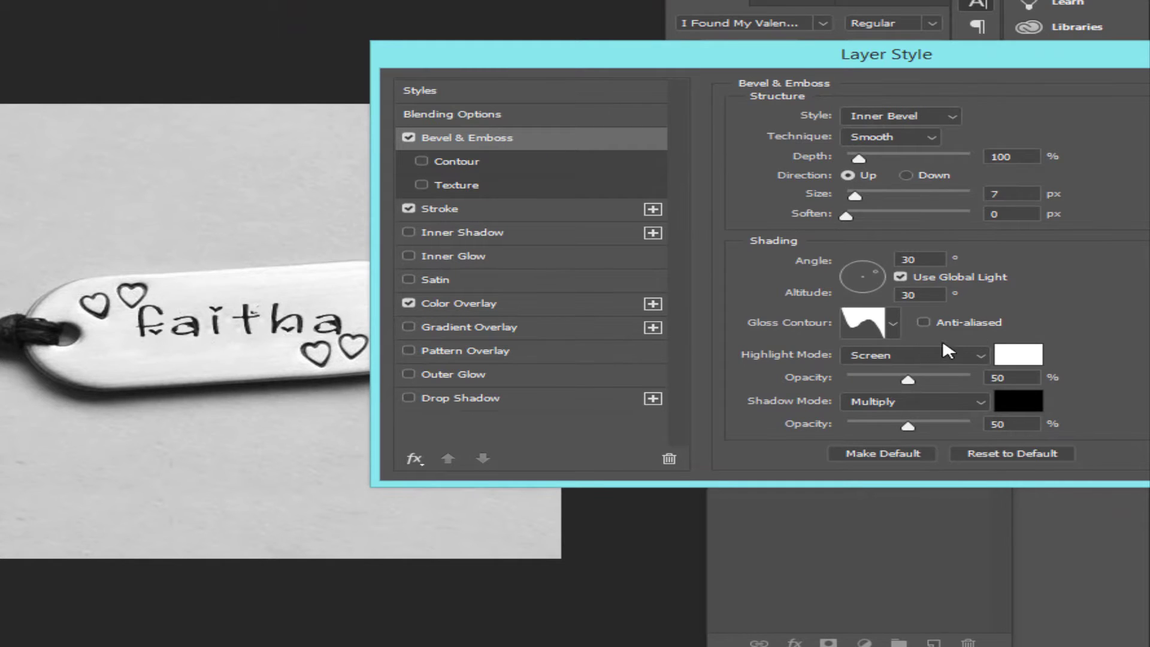
click(894, 324)
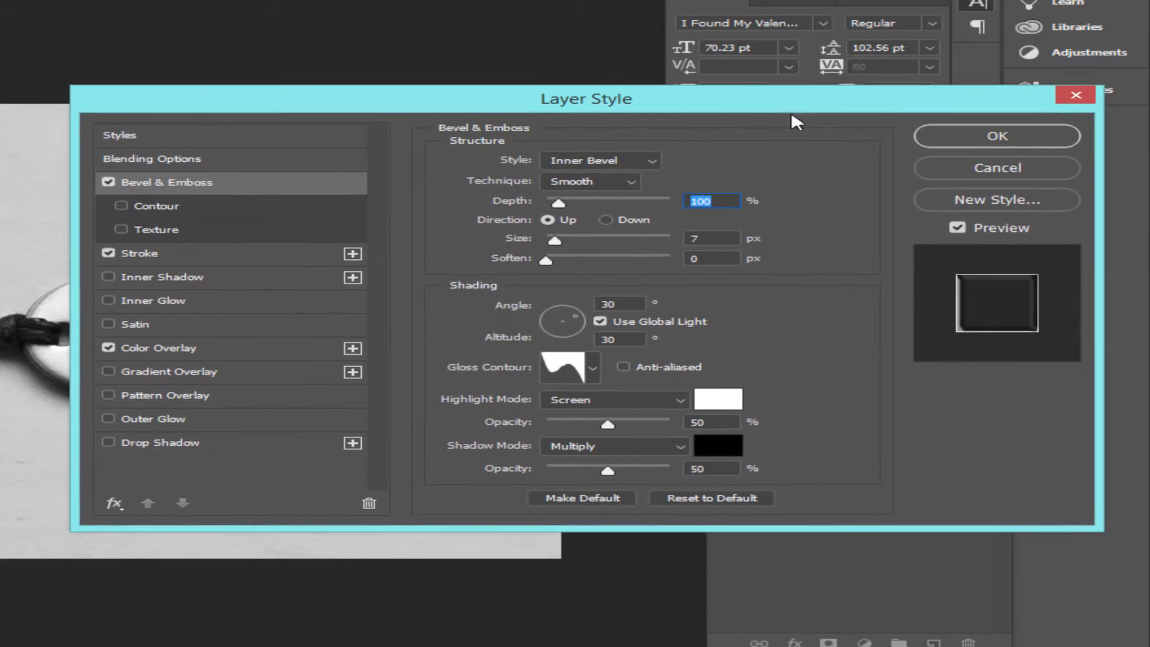
click(1149, 96)
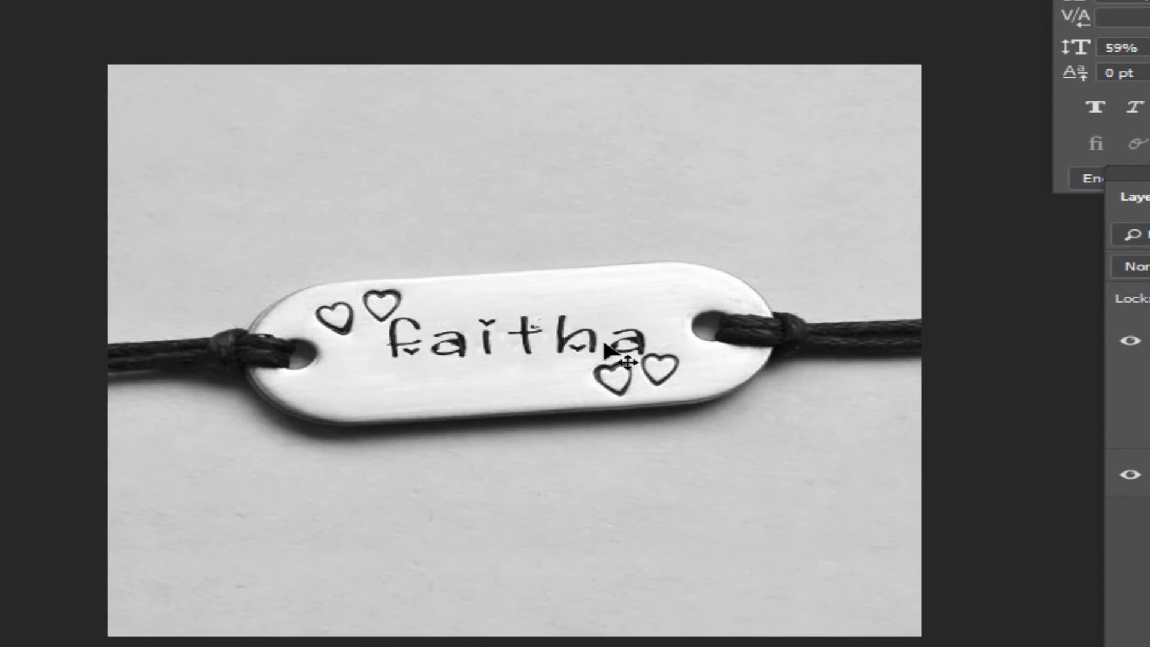
drag(554, 331, 563, 332)
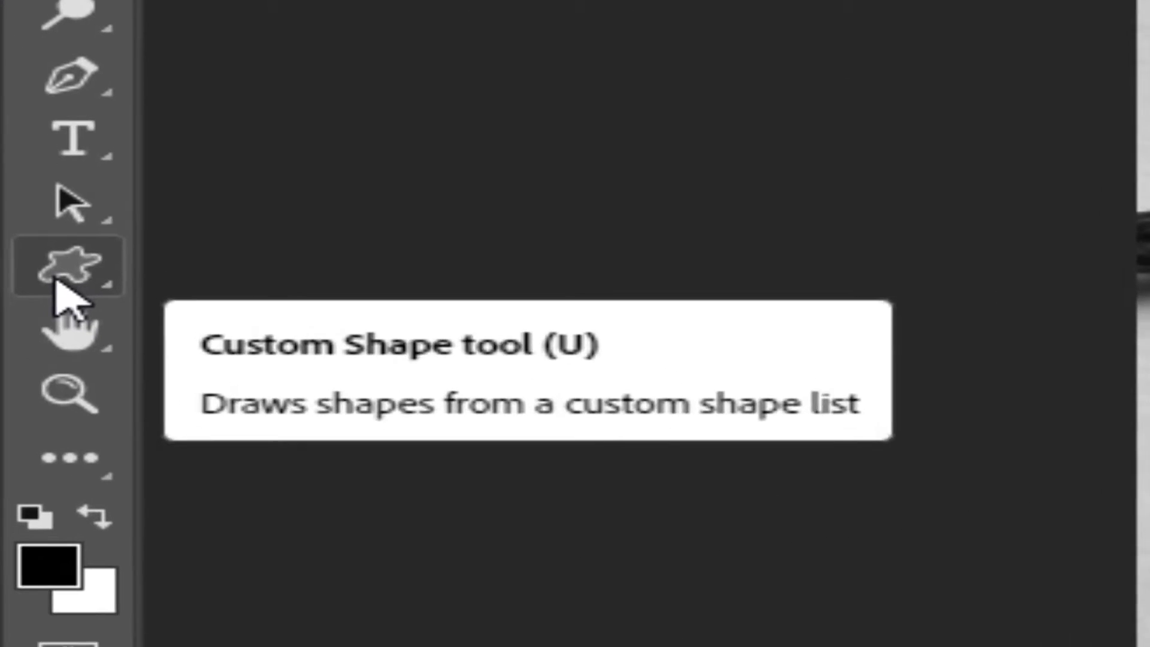
Set the Custom Shape tool to the outlined heart shape, ready for drawing on the bracelet plate.
click(14, 347)
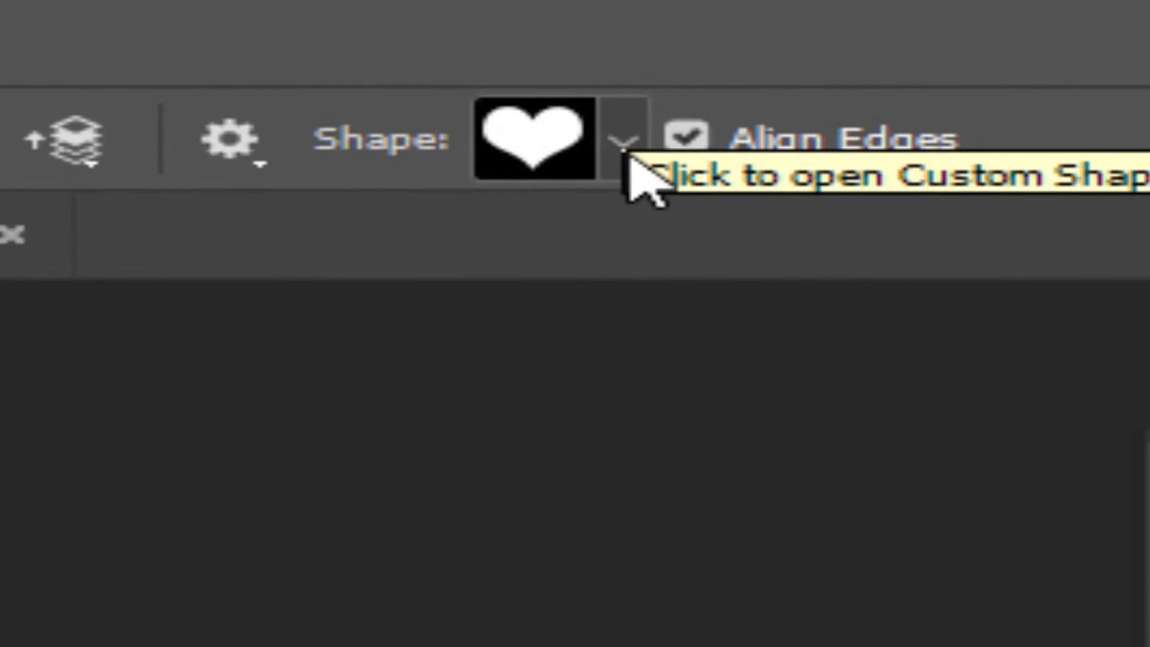
click(622, 139)
scroll(552, 321, down, 5)
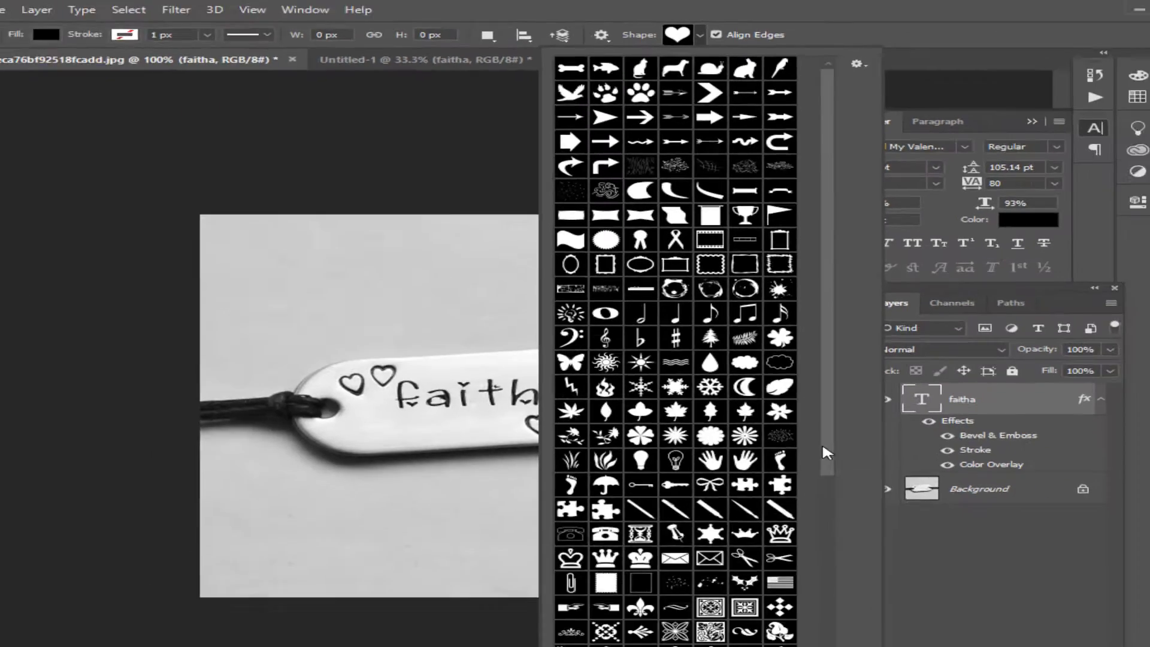
scroll(706, 521, down, 5)
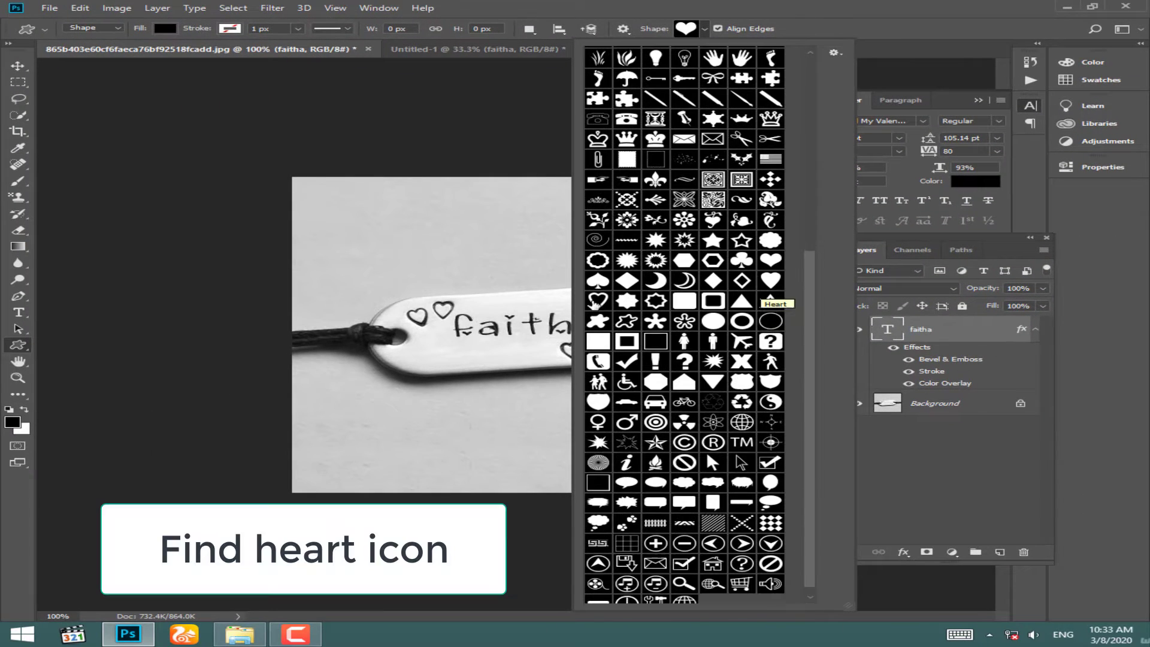
click(596, 303)
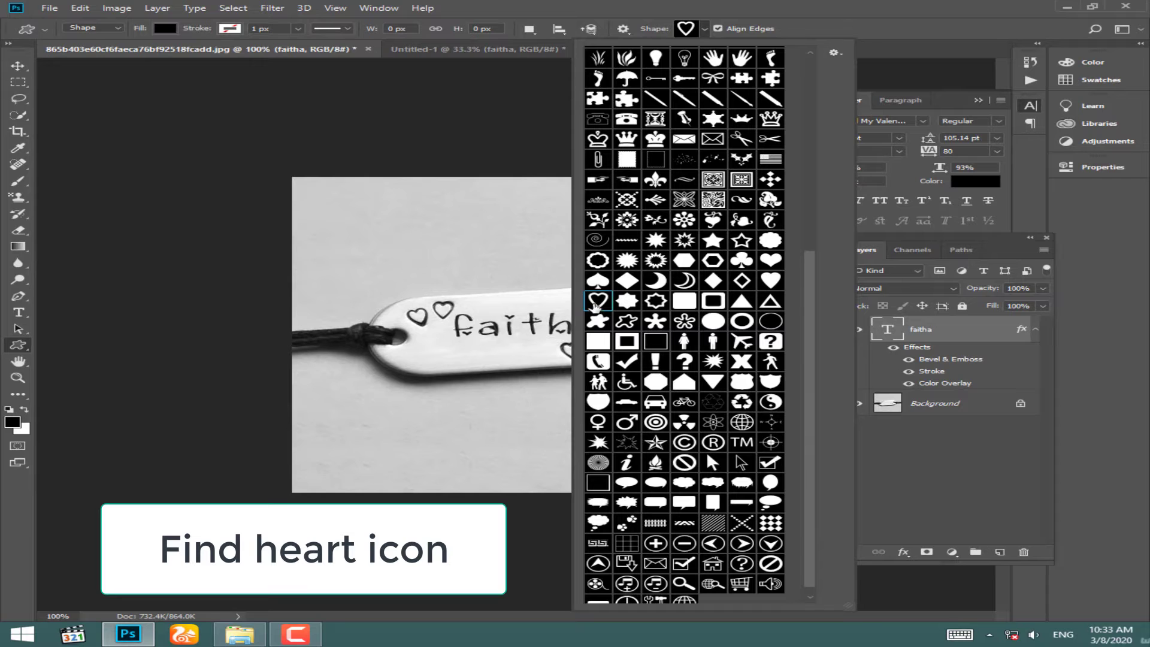
click(856, 6)
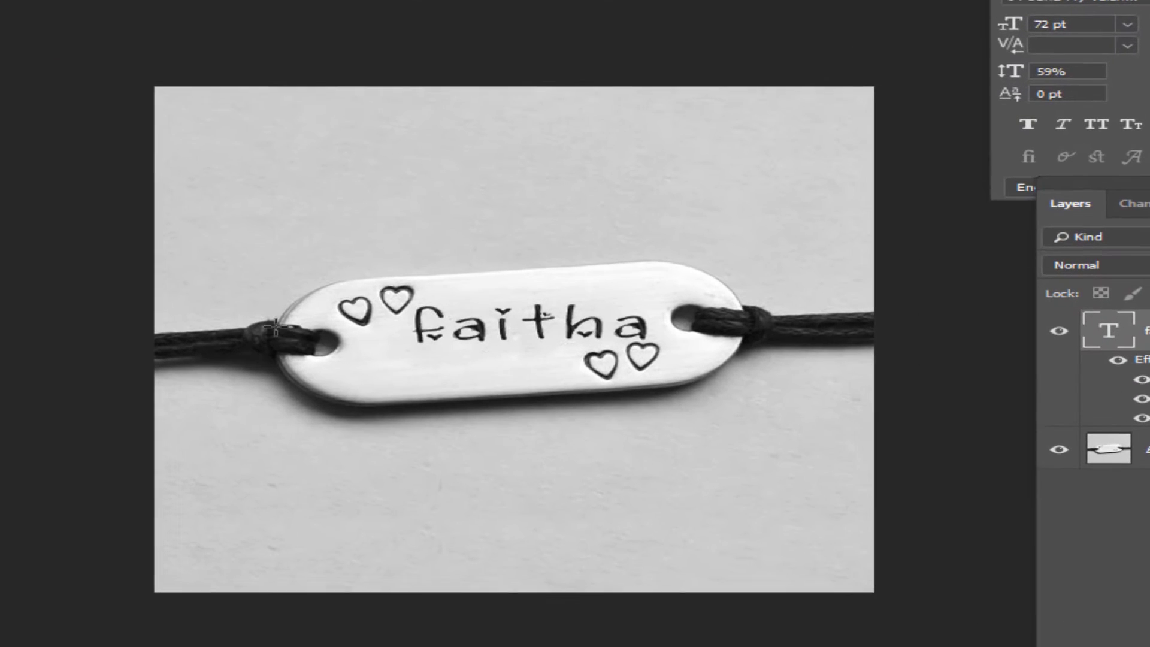
key(ctrl+plus)
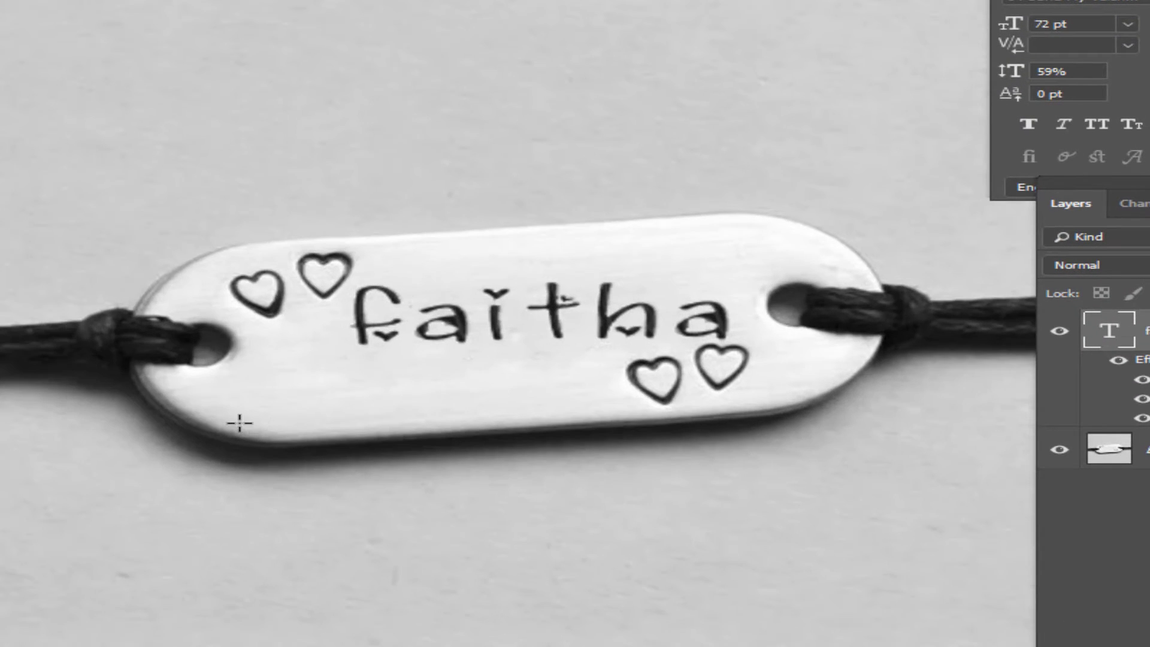
Draw an outlined heart near the lower-left end of the bracelet plate and tilt it slightly.
drag(248, 375, 290, 367)
key(ctrl+t)
drag(372, 413, 312, 407)
key(Return)
click(464, 374)
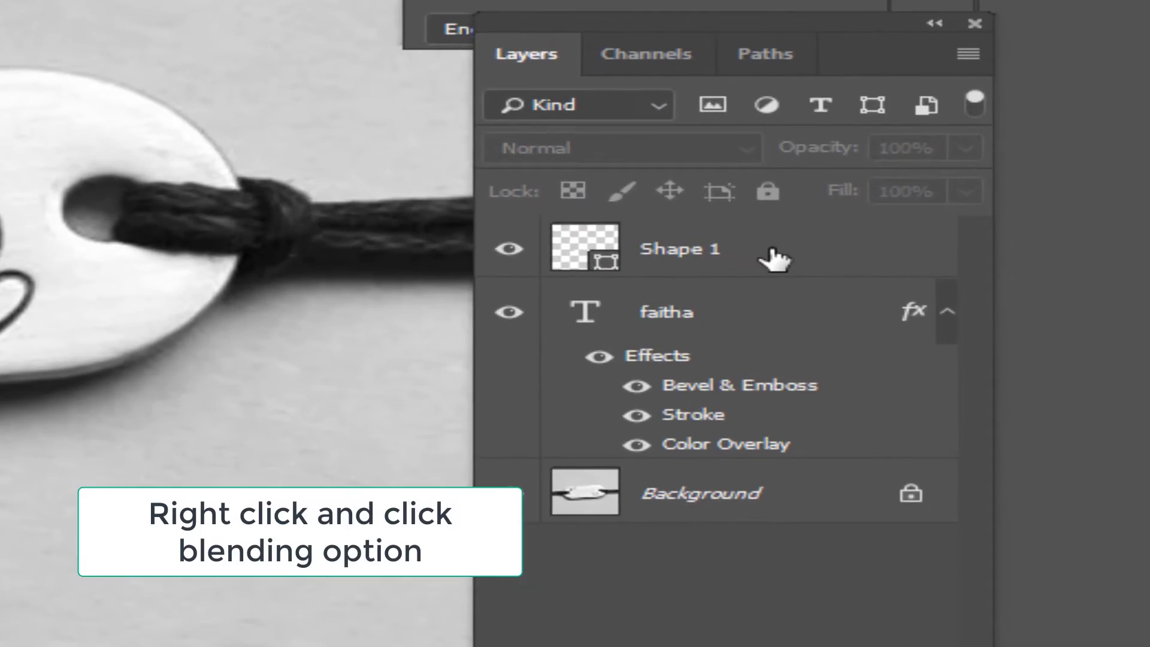
Add a Color Overlay effect to the heart shape layer with the dark grey color 484646.
right_click(850, 287)
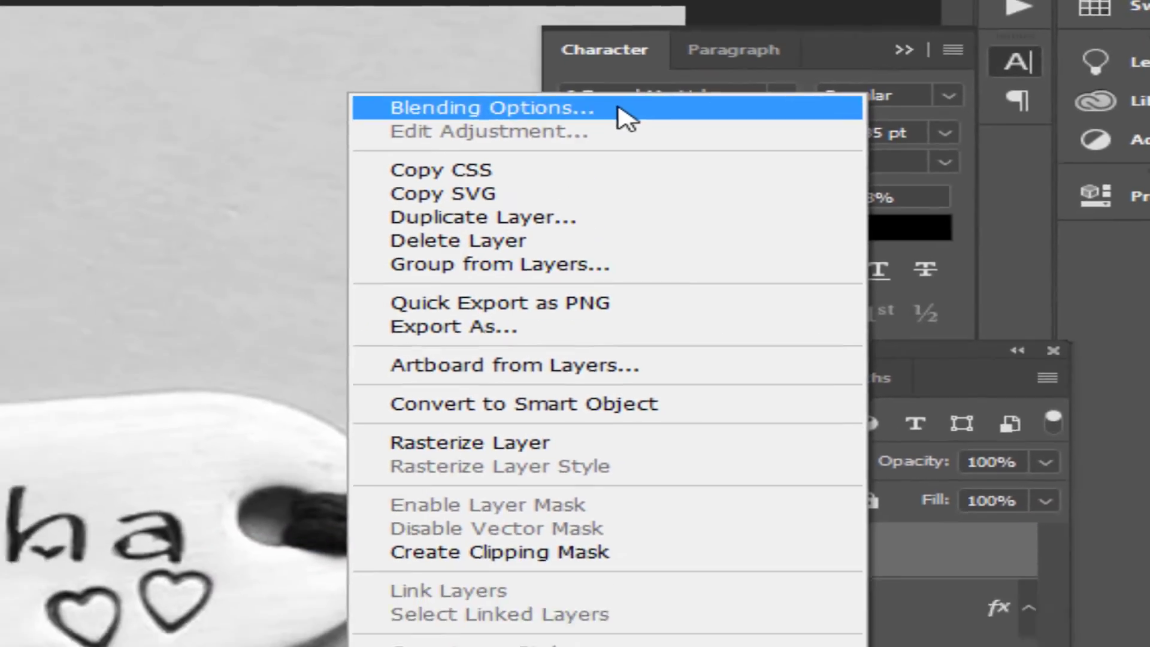
click(618, 109)
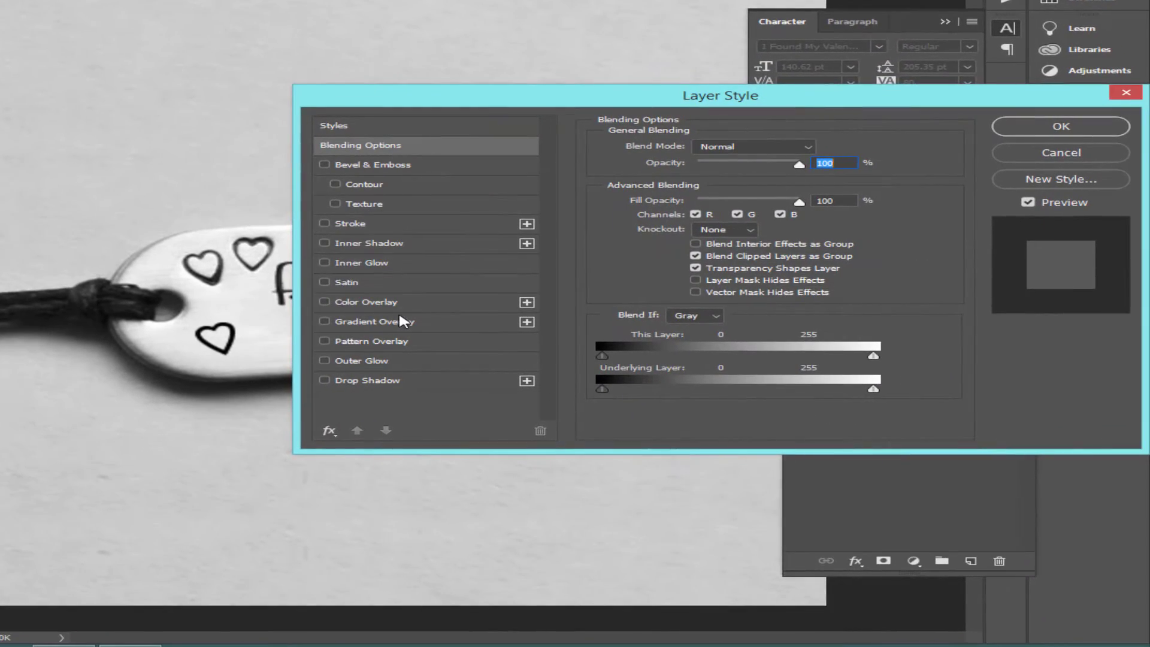
click(428, 302)
click(838, 148)
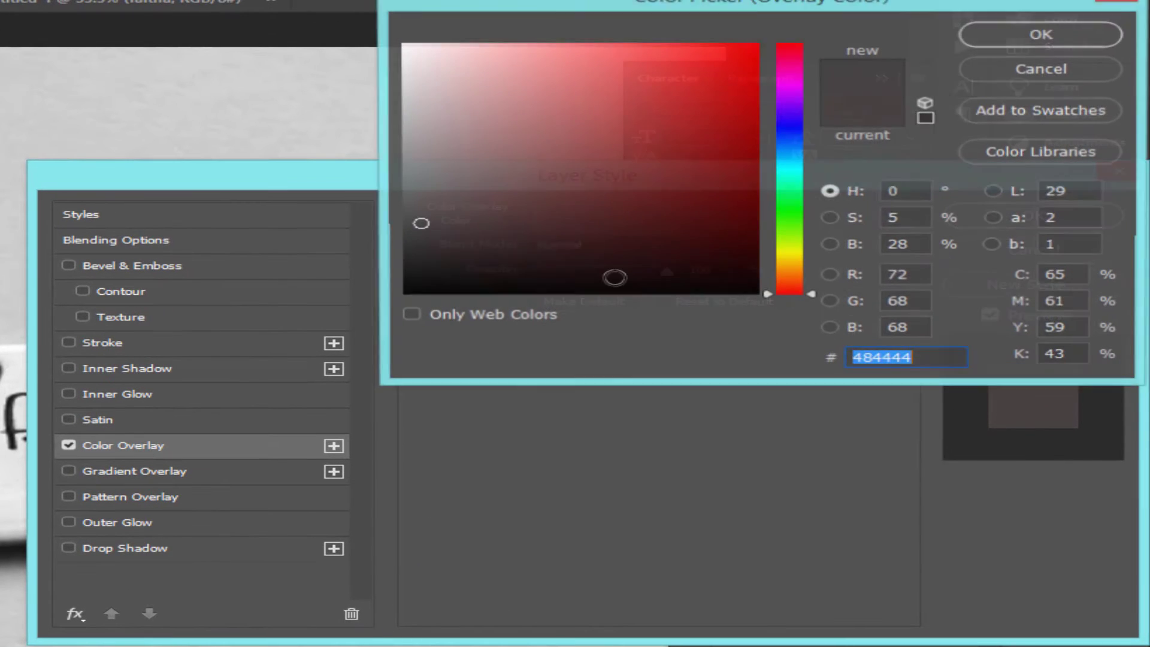
click(410, 225)
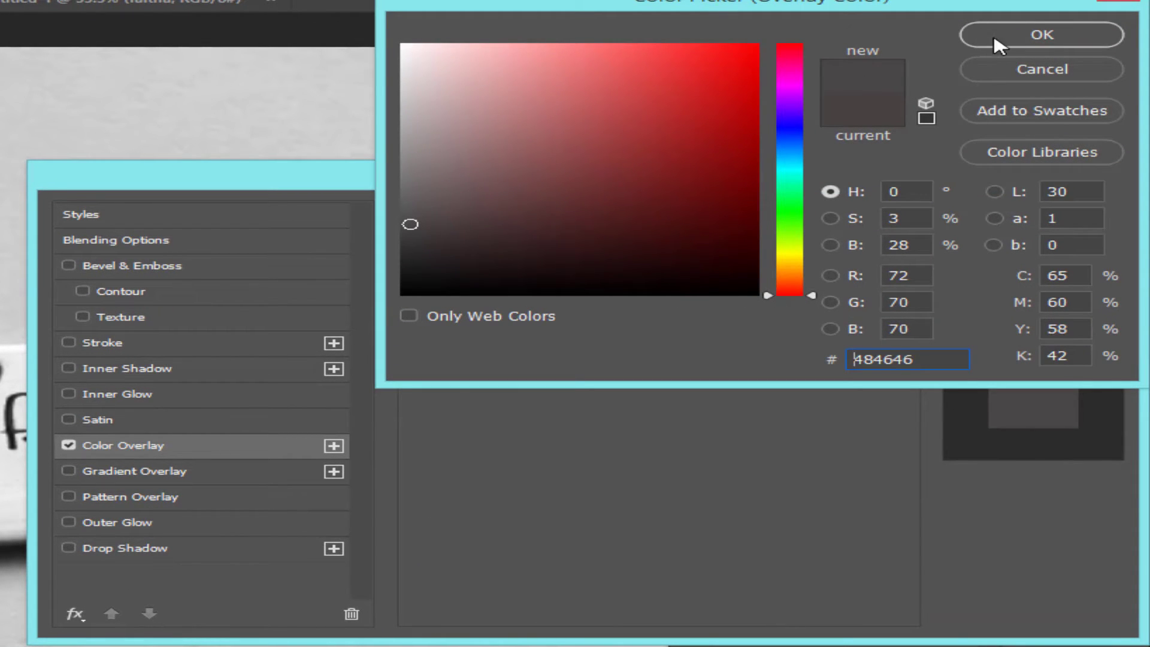
click(1042, 34)
click(1031, 216)
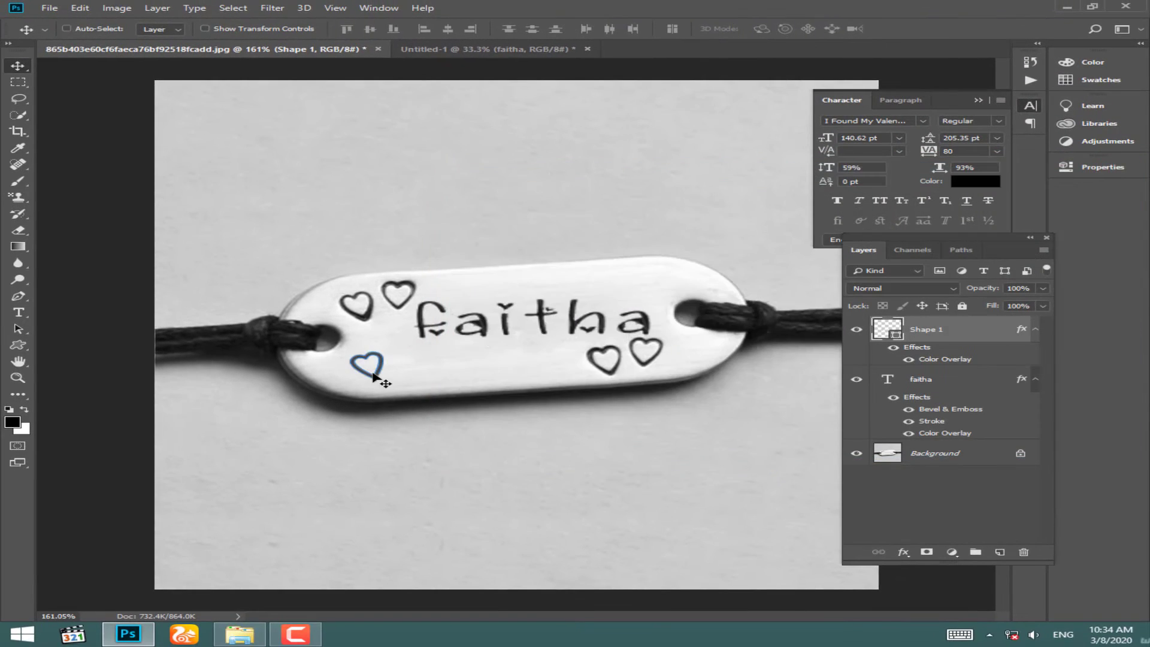
Tilt the heart and move it to the upper-right end of the plate, above the cord hole.
key(ctrl+t)
drag(389, 382, 391, 384)
drag(362, 365, 669, 282)
click(700, 30)
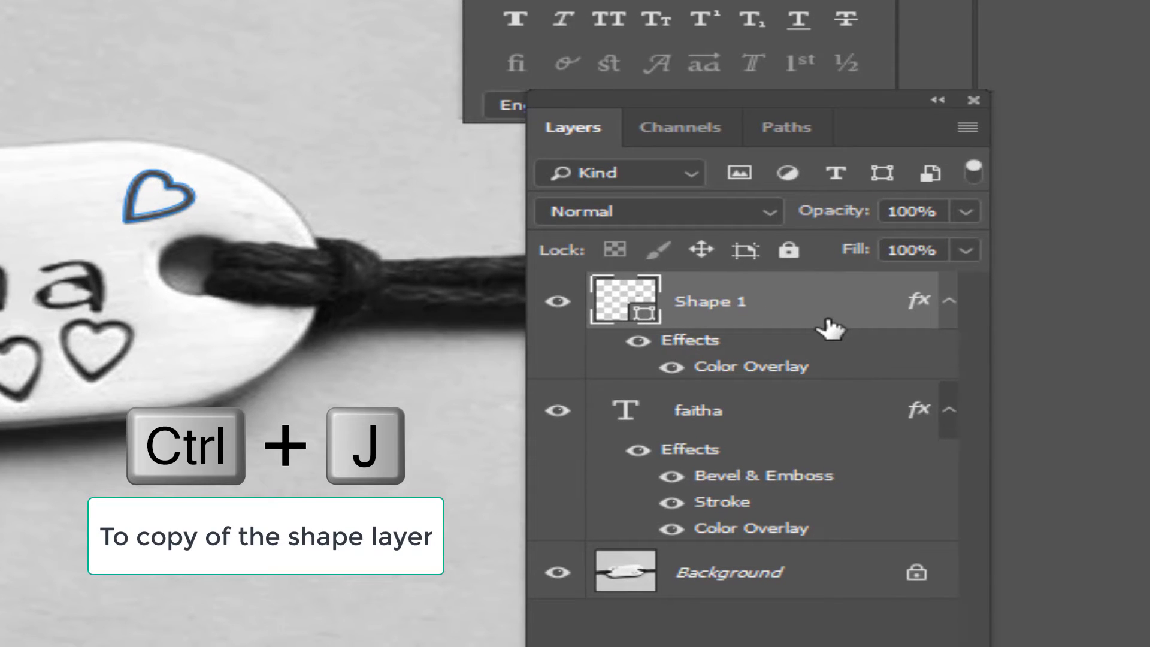
Duplicate the heart layer and place the copy upright just left of the tilted heart.
key(ctrl+j)
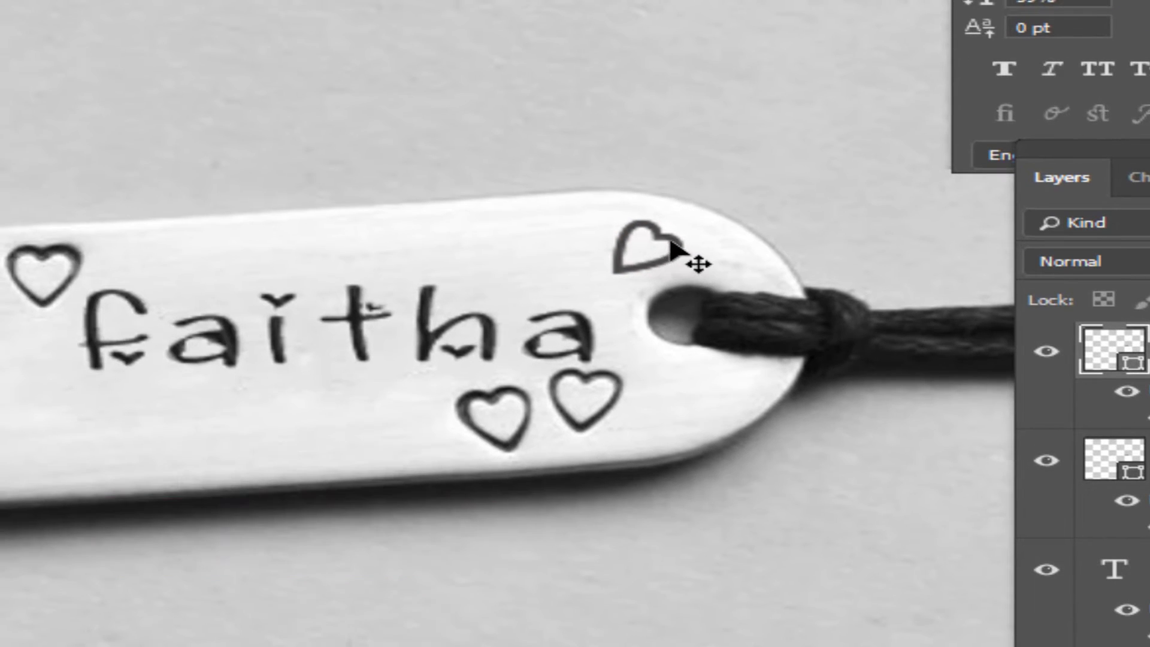
drag(177, 195, 147, 191)
drag(637, 242, 580, 258)
key(ctrl+t)
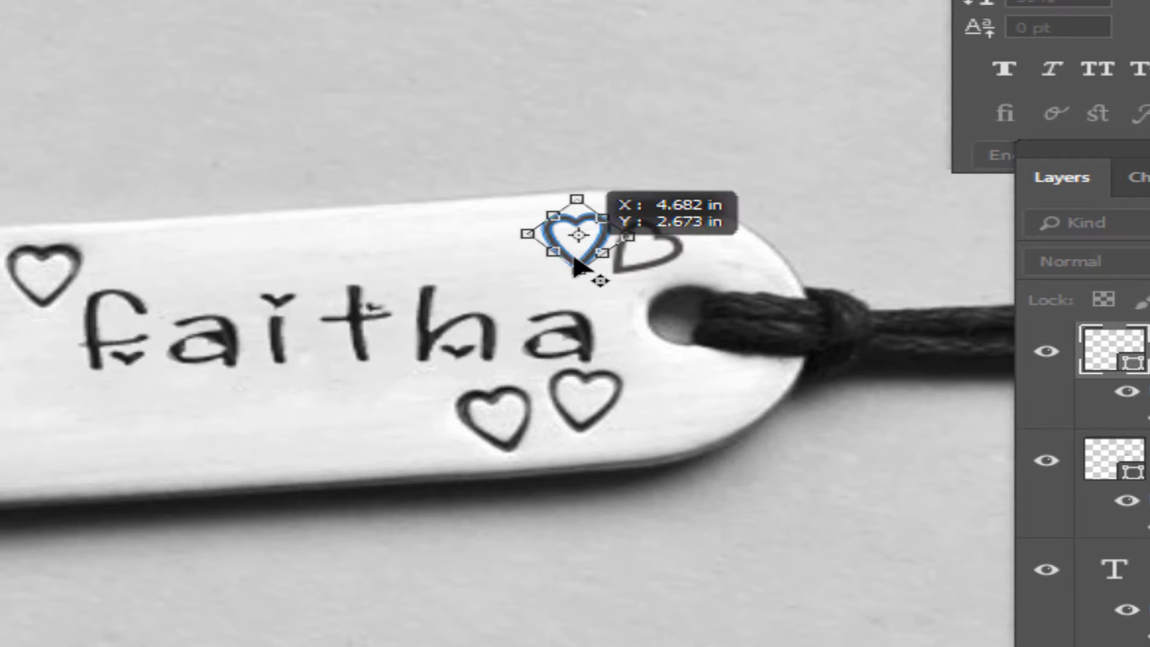
key(Return)
mouse_move(673, 271)
mouse_down()
mouse_move(651, 265)
mouse_move(683, 260)
mouse_up()
drag(579, 263, 596, 264)
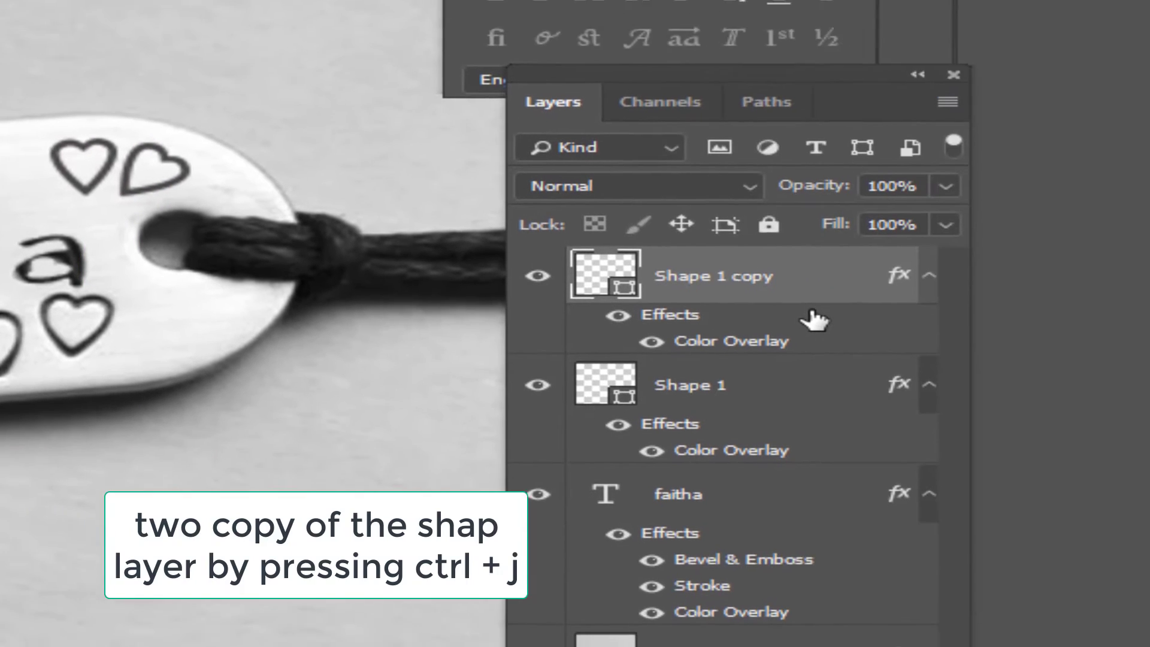
Duplicate the heart layer twice and place one copy, shrunk and tilted, near the plate's lower-left end.
key(ctrl+j)
key(ctrl+j)
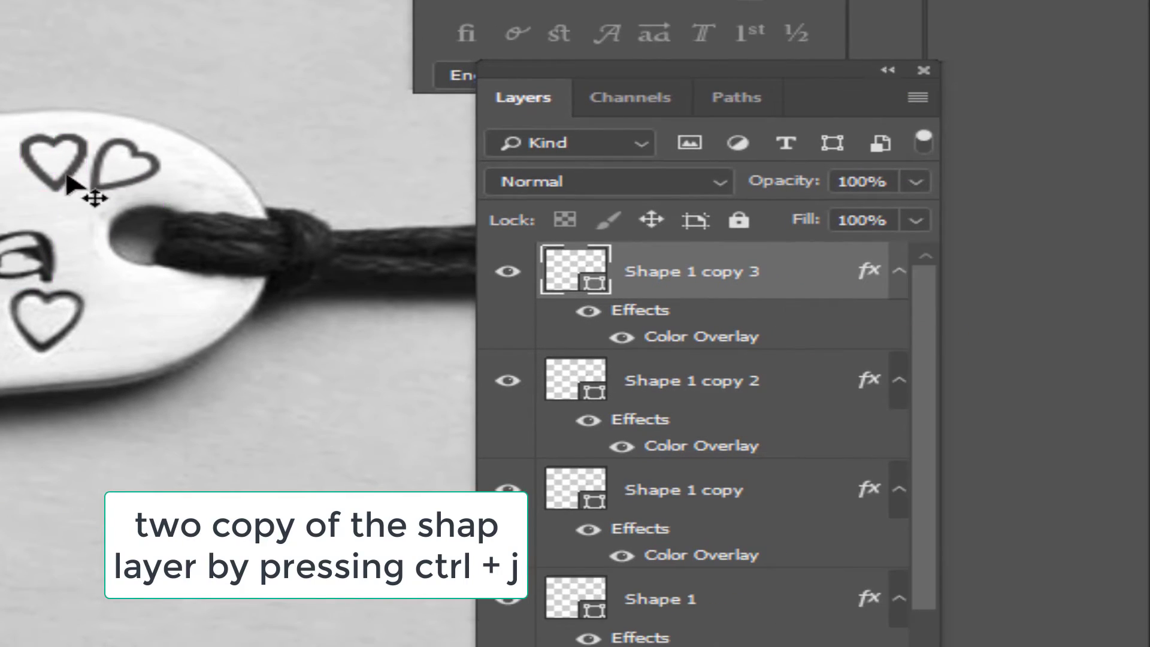
drag(57, 175, 180, 387)
key(ctrl+t)
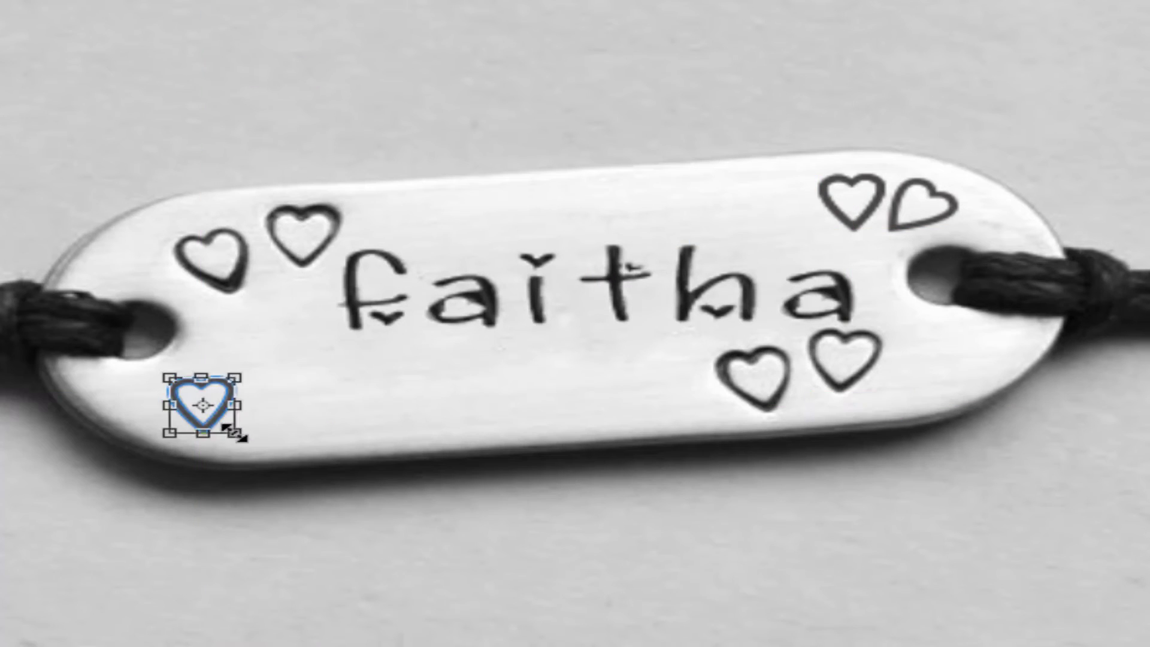
drag(235, 432, 226, 425)
drag(238, 390, 232, 420)
key(Return)
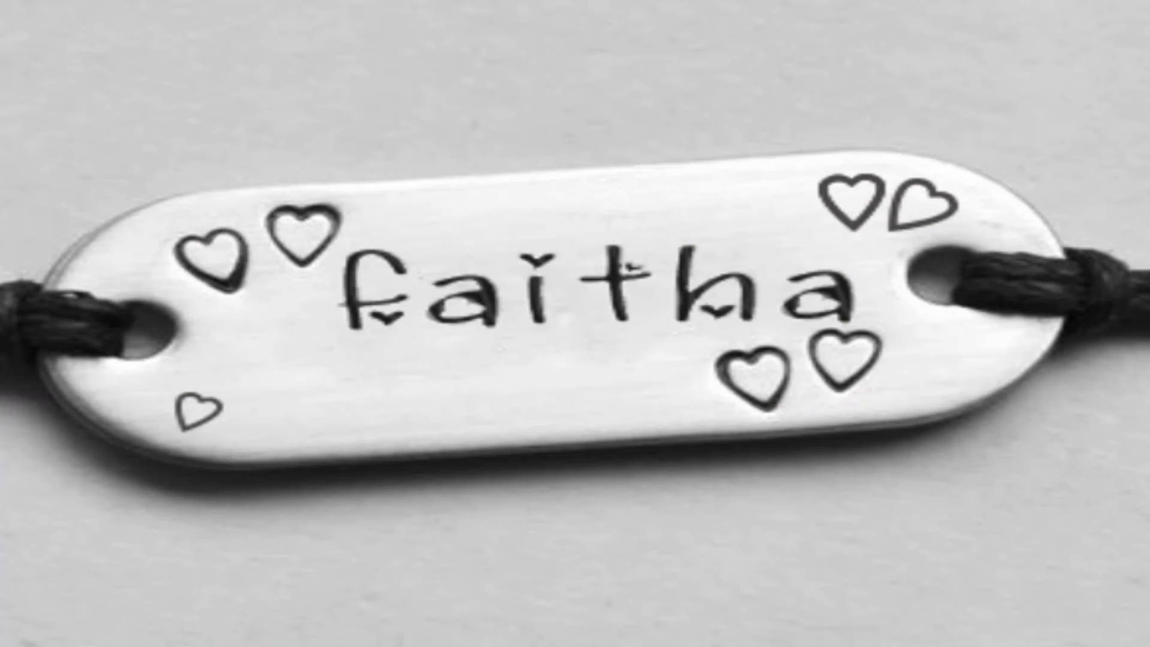
Move the other spare heart copy beside the small lower-left heart and shrink it to match.
key(ctrl+t)
drag(851, 217, 298, 432)
mouse_move(310, 399)
mouse_down()
mouse_move(304, 421)
mouse_move(312, 398)
mouse_up()
drag(274, 410, 256, 410)
key(Return)
click(383, 314)
Save the finished picture as a JPEG at maximum quality 12, using the engraved name as the file name.
click(57, 9)
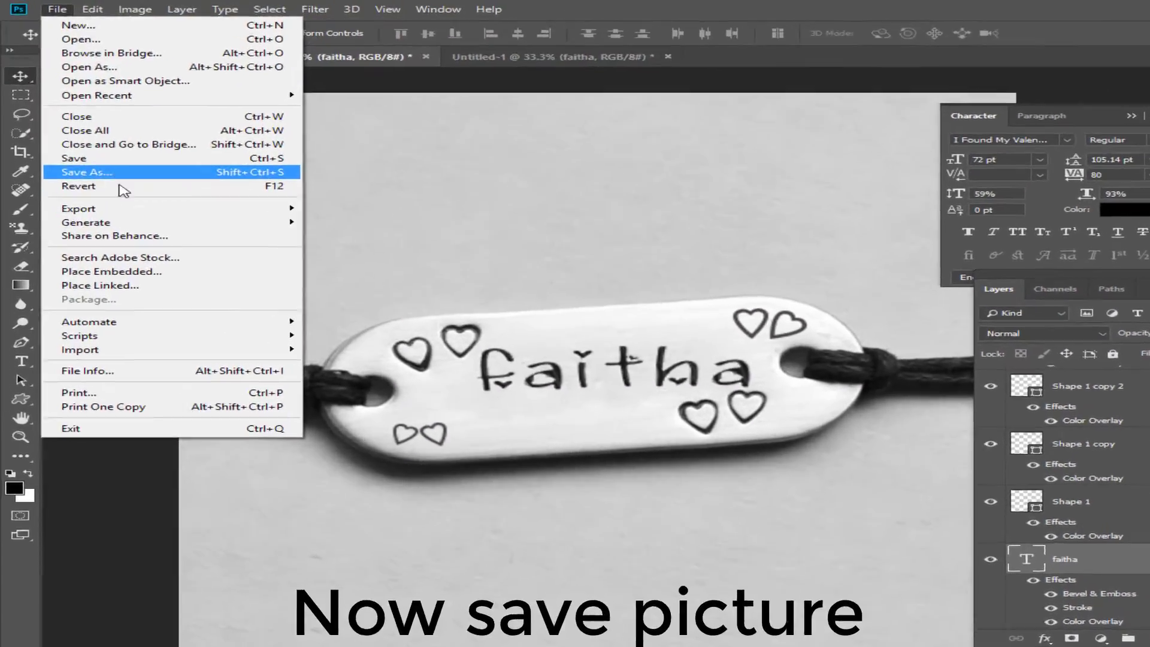
click(120, 172)
click(544, 483)
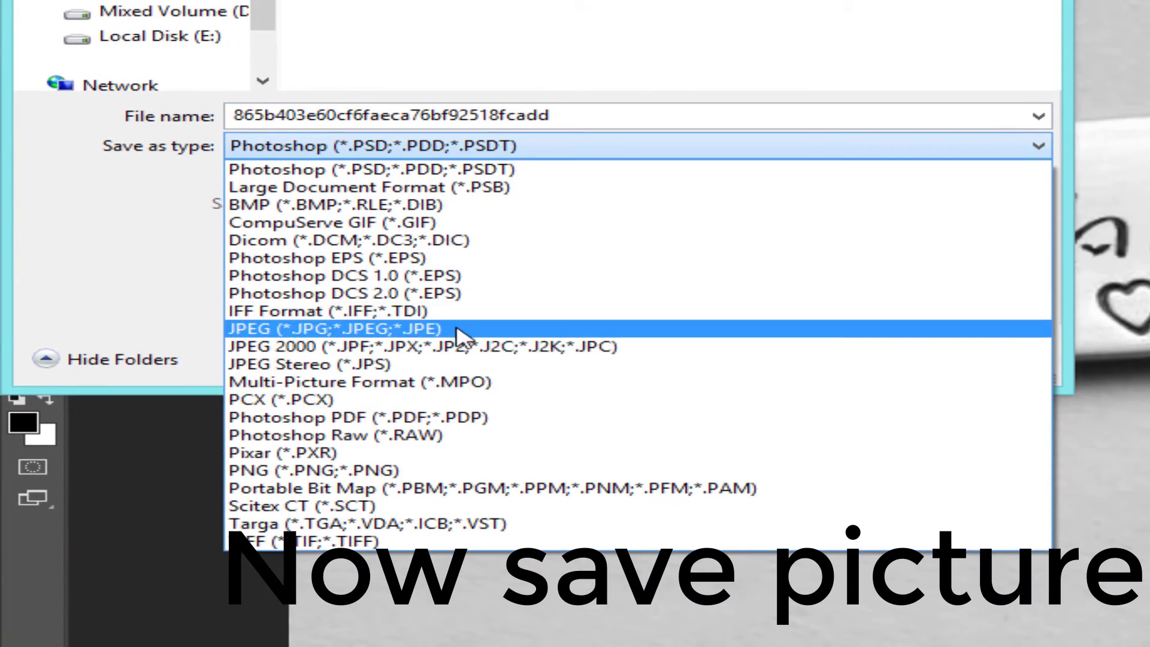
click(456, 328)
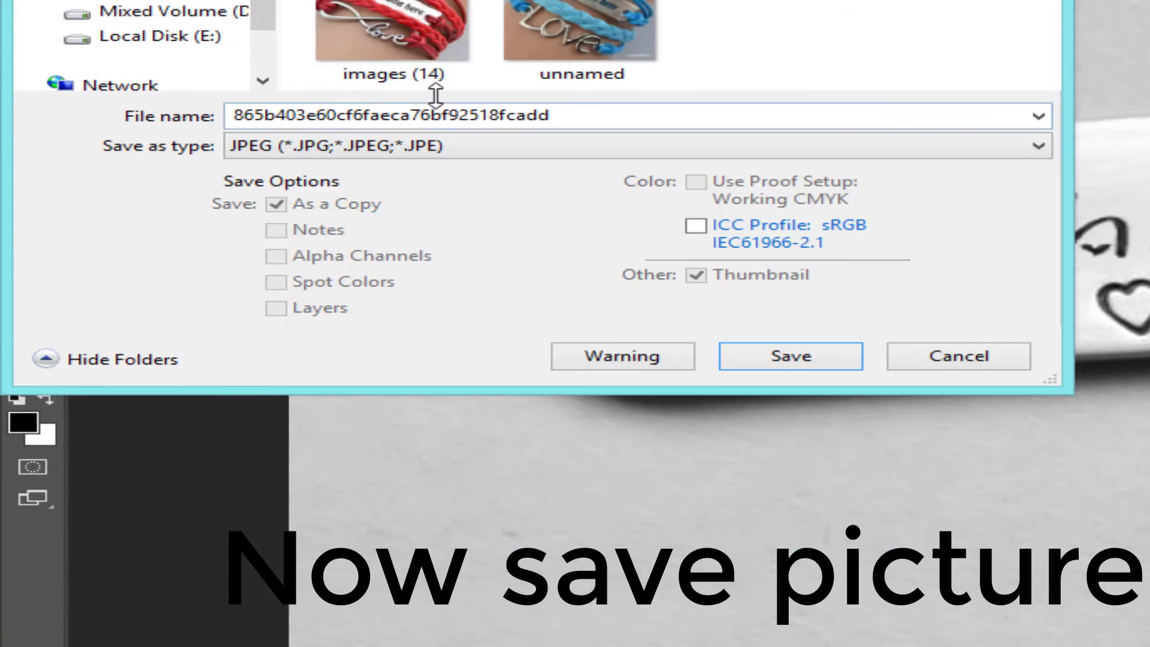
drag(604, 114, 200, 123)
text(faitha)
key(Return)
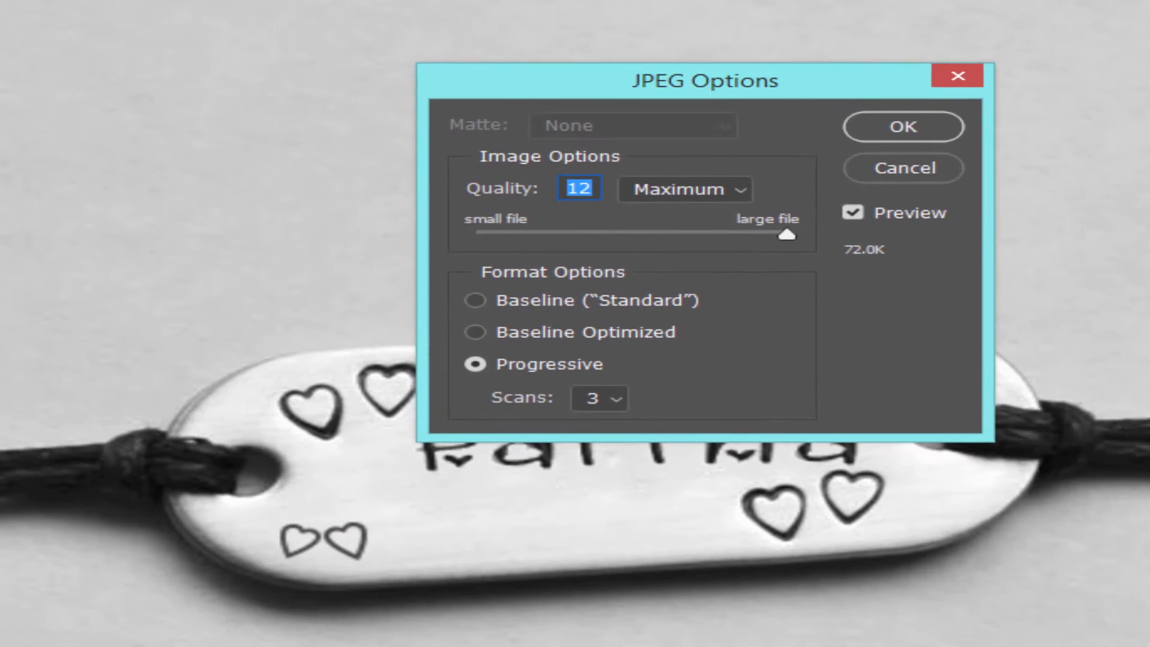
key(Return)
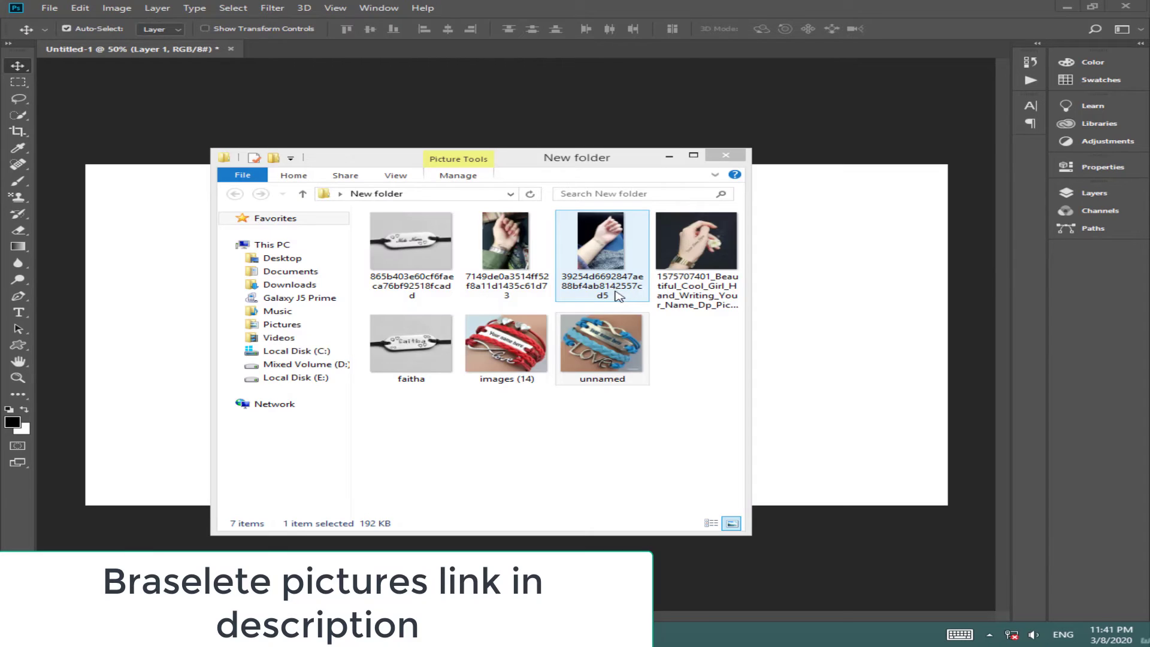
Open the blue bracelet photo unnamed.jpg in its own document and choose the Spot Healing Brush tool.
drag(615, 333, 362, 58)
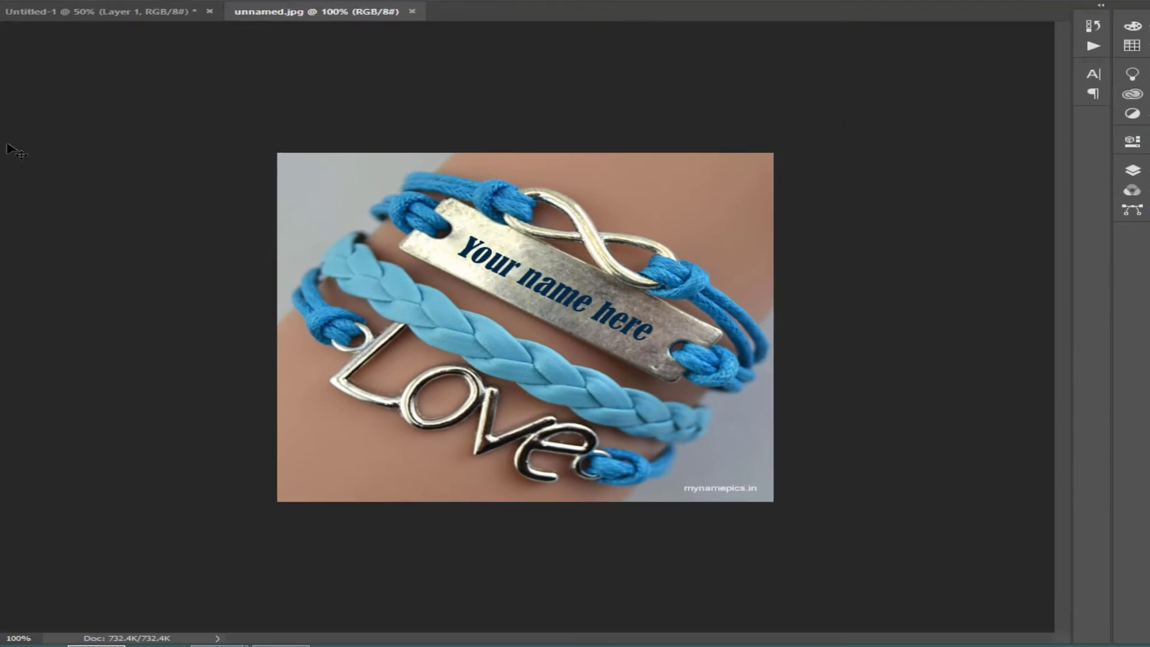
right_click(18, 199)
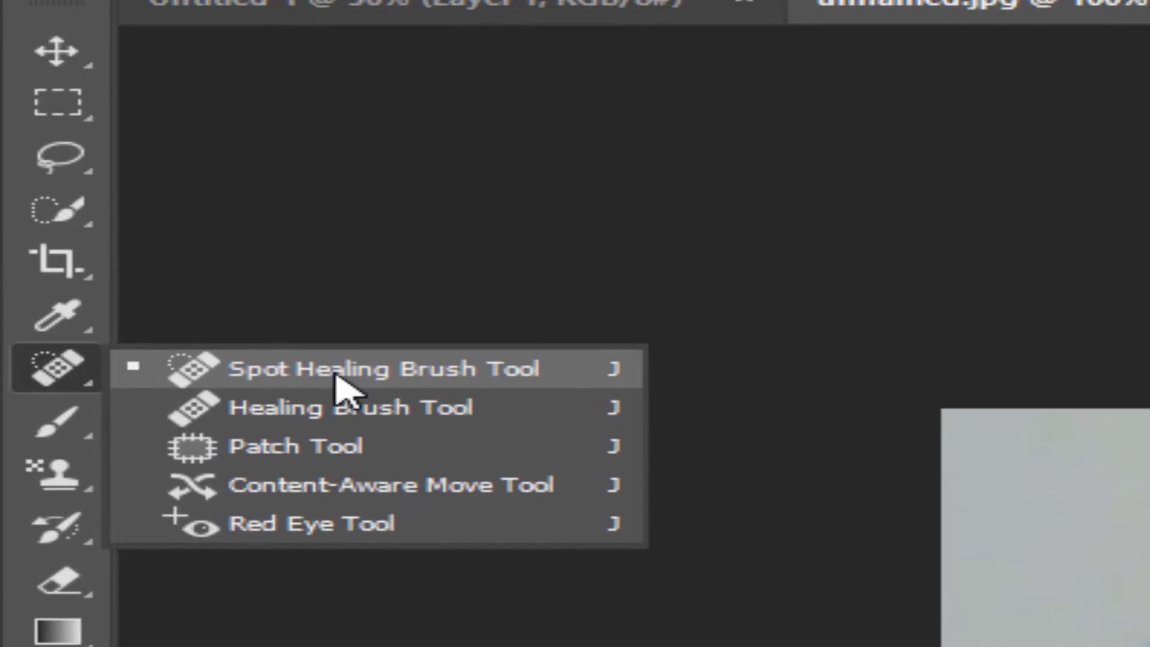
click(337, 379)
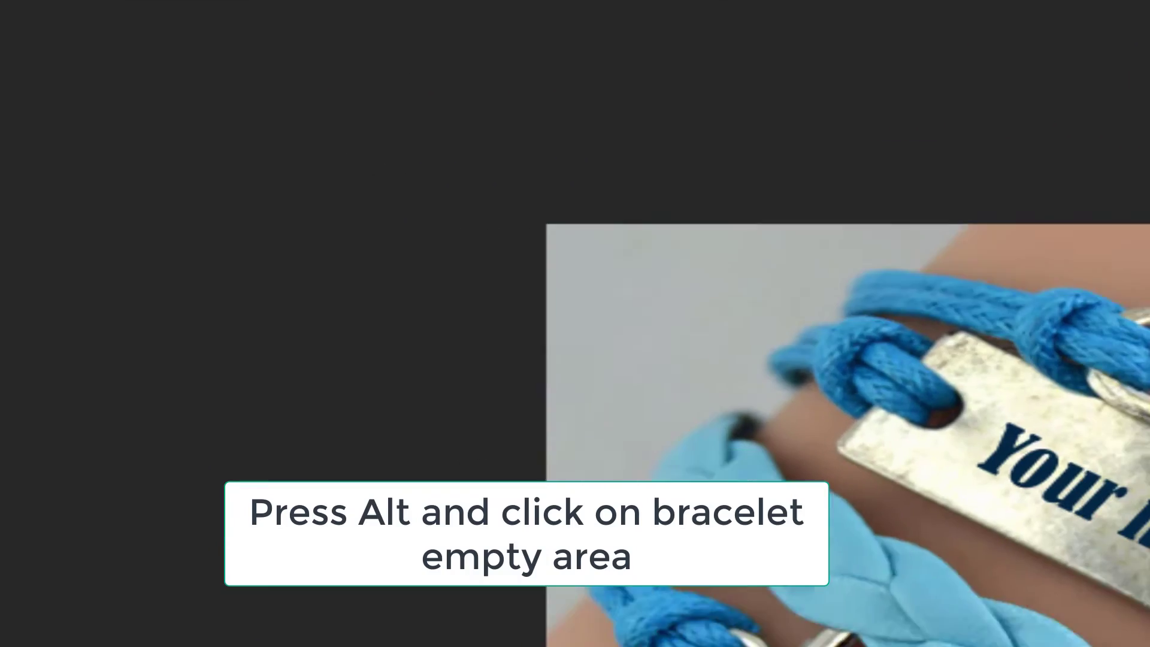
alt+click(617, 222)
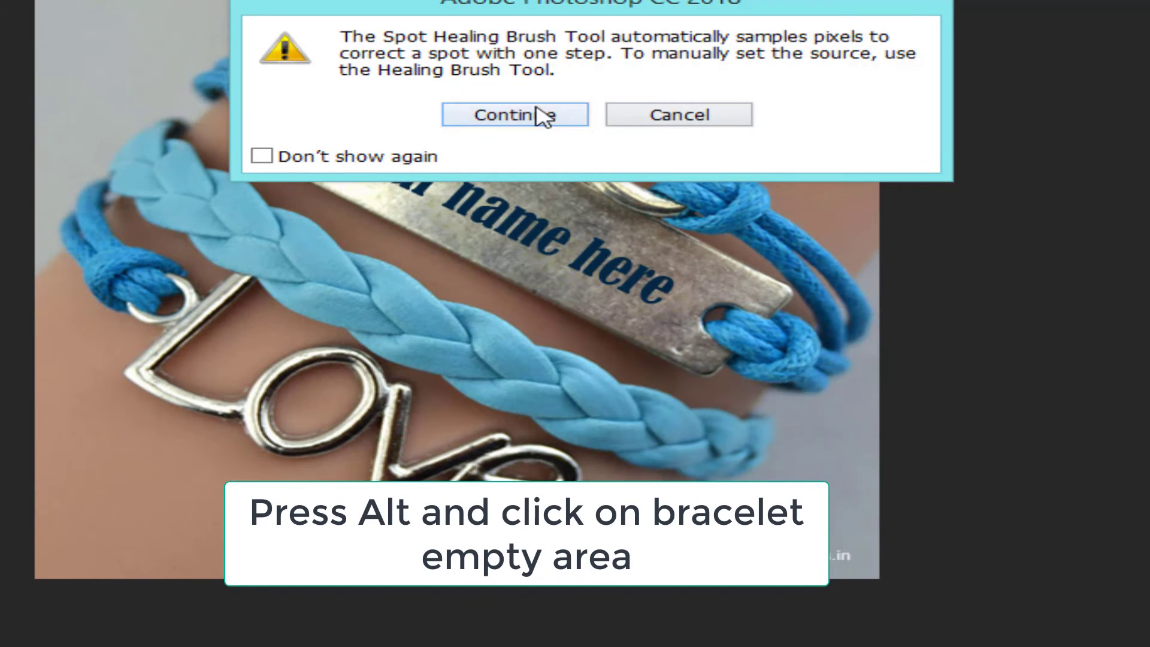
click(536, 114)
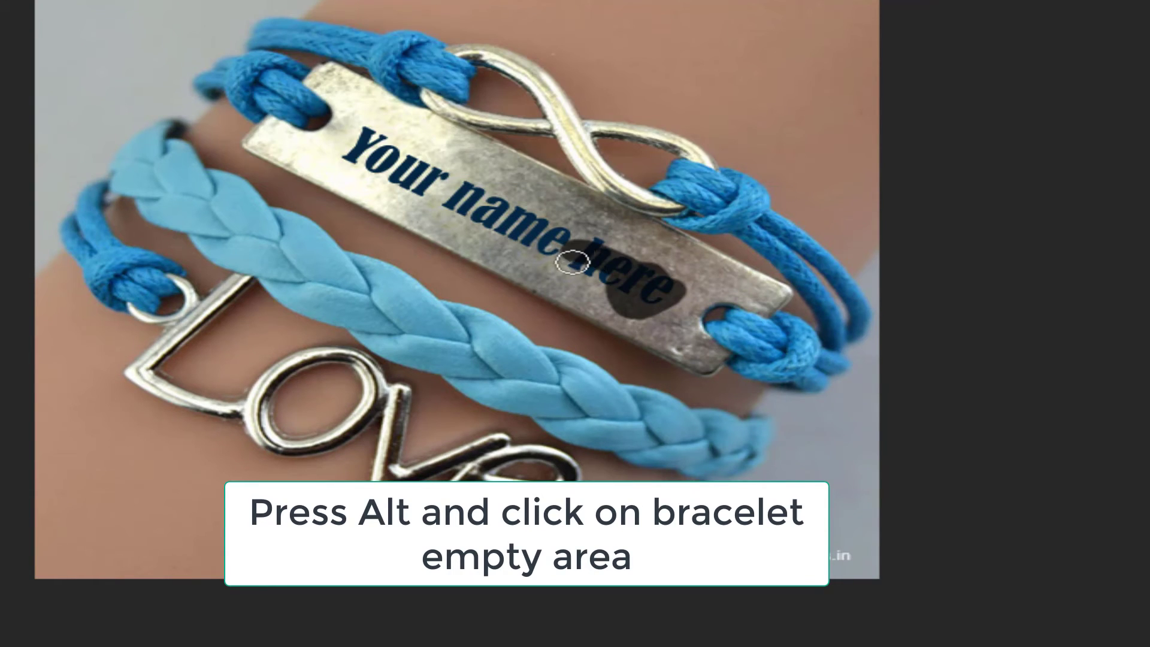
Paint out the word "here" on the metal plate with the Spot Healing Brush.
drag(598, 257, 660, 296)
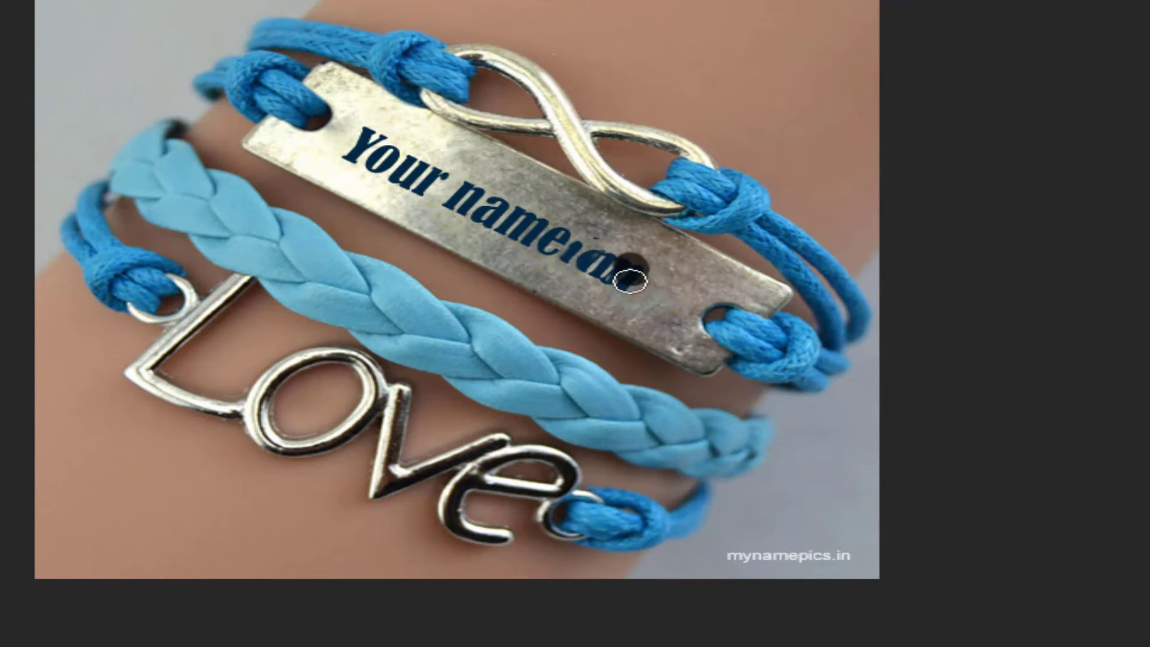
alt+click(630, 280)
click(533, 127)
alt+click(653, 323)
click(508, 120)
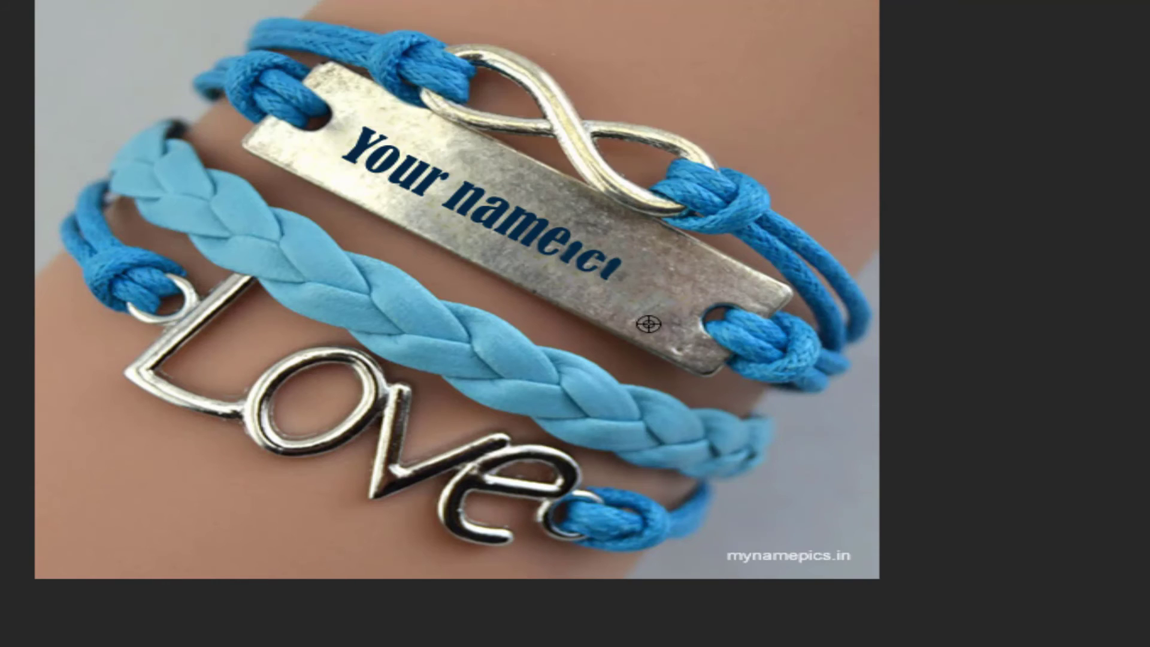
alt+click(649, 324)
click(520, 122)
drag(579, 254, 605, 267)
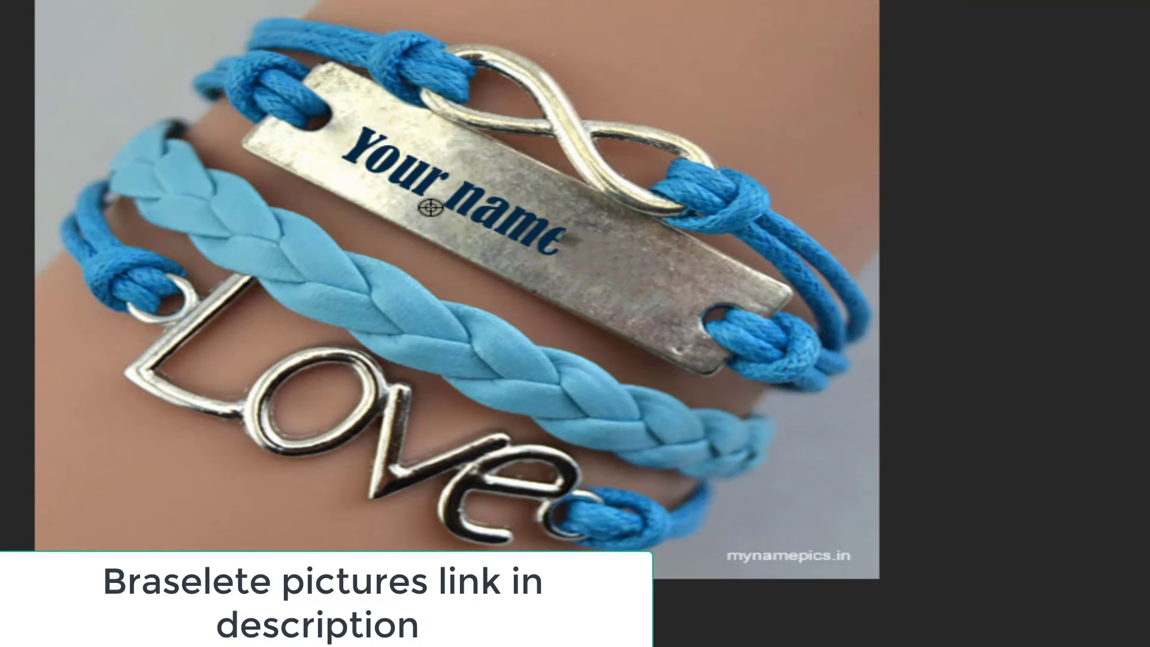
Heal away the remaining words "Your name" and the dark smudges they leave on the metal plate.
alt+click(431, 205)
click(520, 121)
mouse_move(463, 195)
mouse_down()
mouse_move(566, 241)
mouse_move(470, 187)
mouse_up()
click(470, 215)
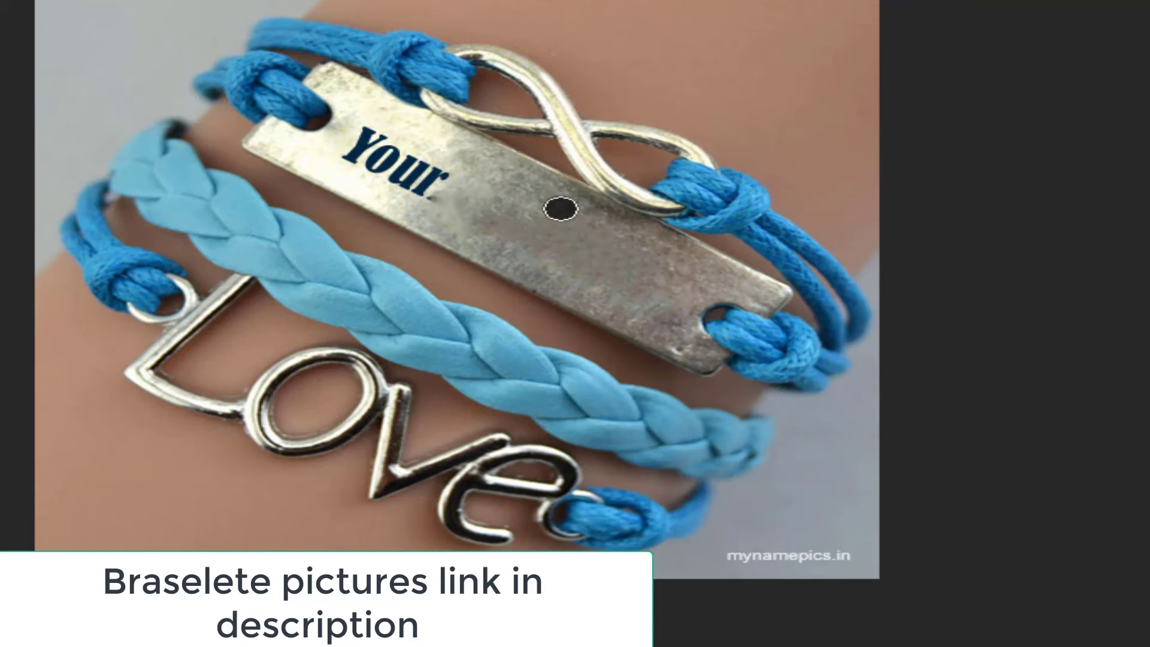
alt+click(345, 155)
click(520, 121)
drag(363, 138, 410, 180)
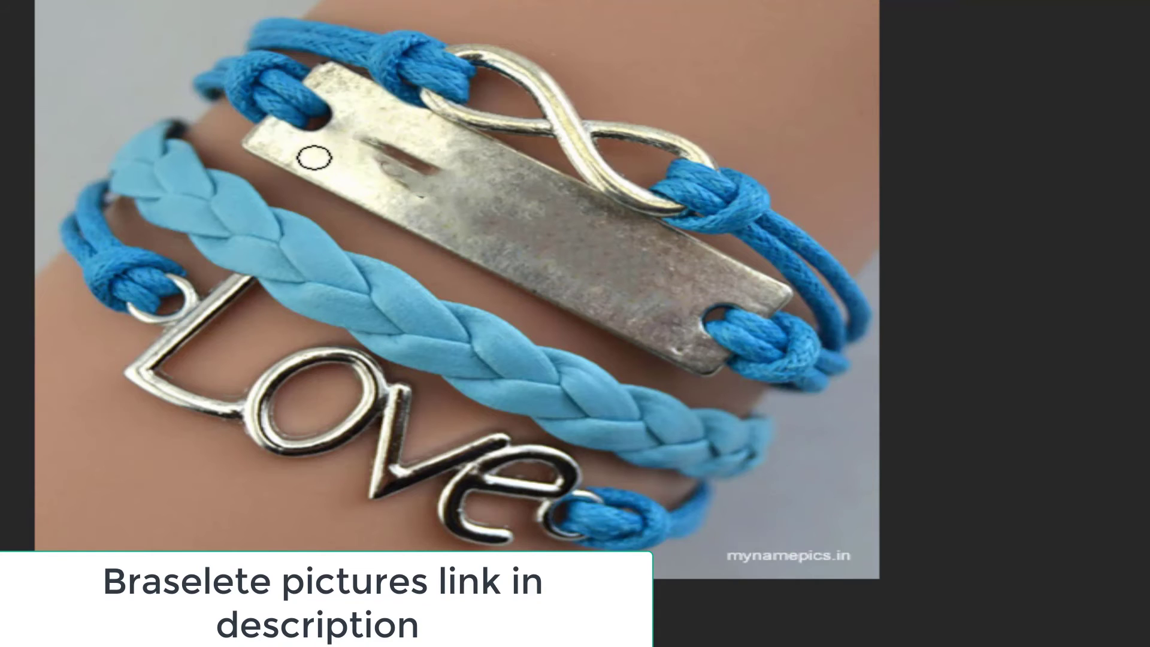
drag(374, 136, 386, 181)
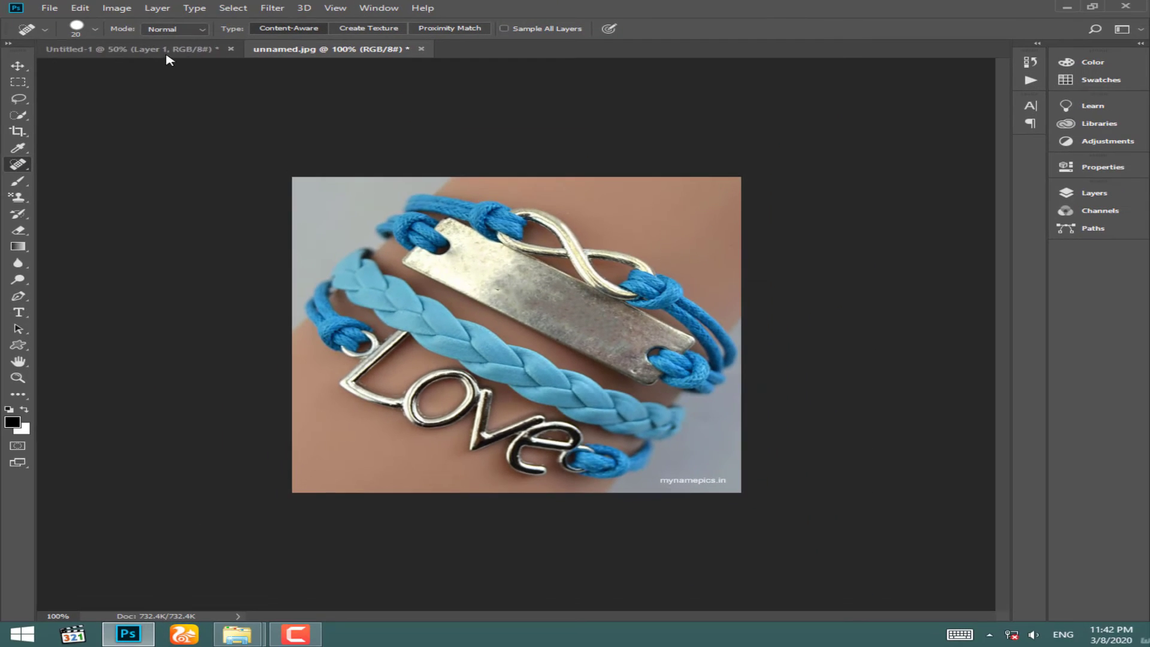
Add the new name as a text layer in the blank Untitled-1 document, using the Black Pink Signature font.
click(168, 51)
click(16, 315)
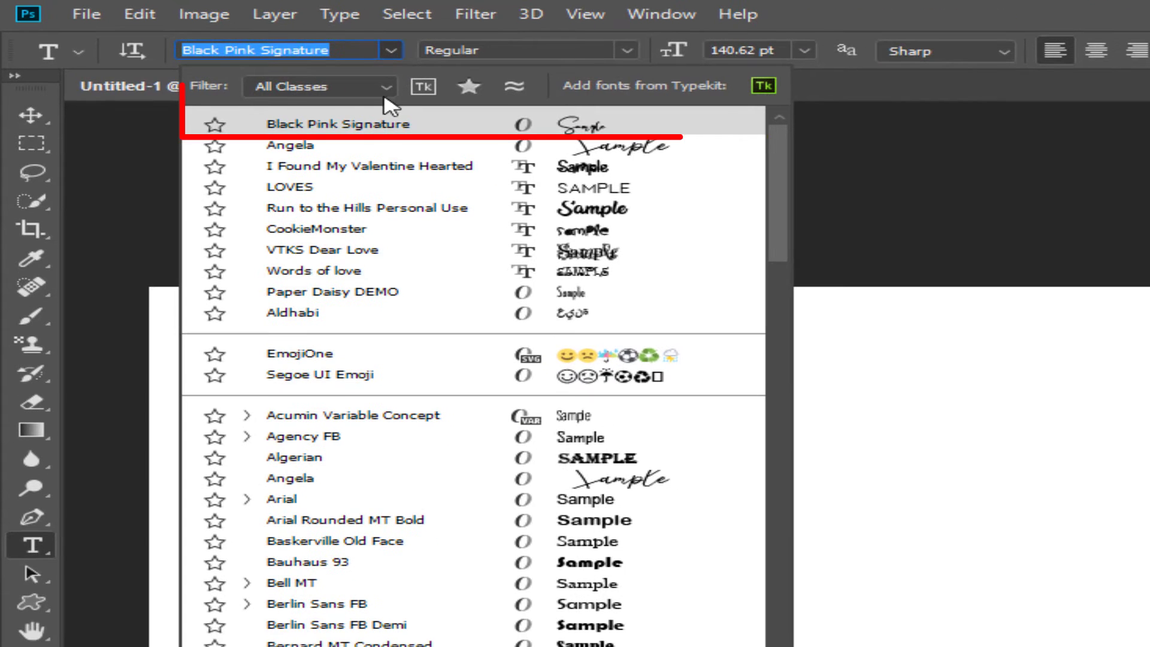
click(358, 130)
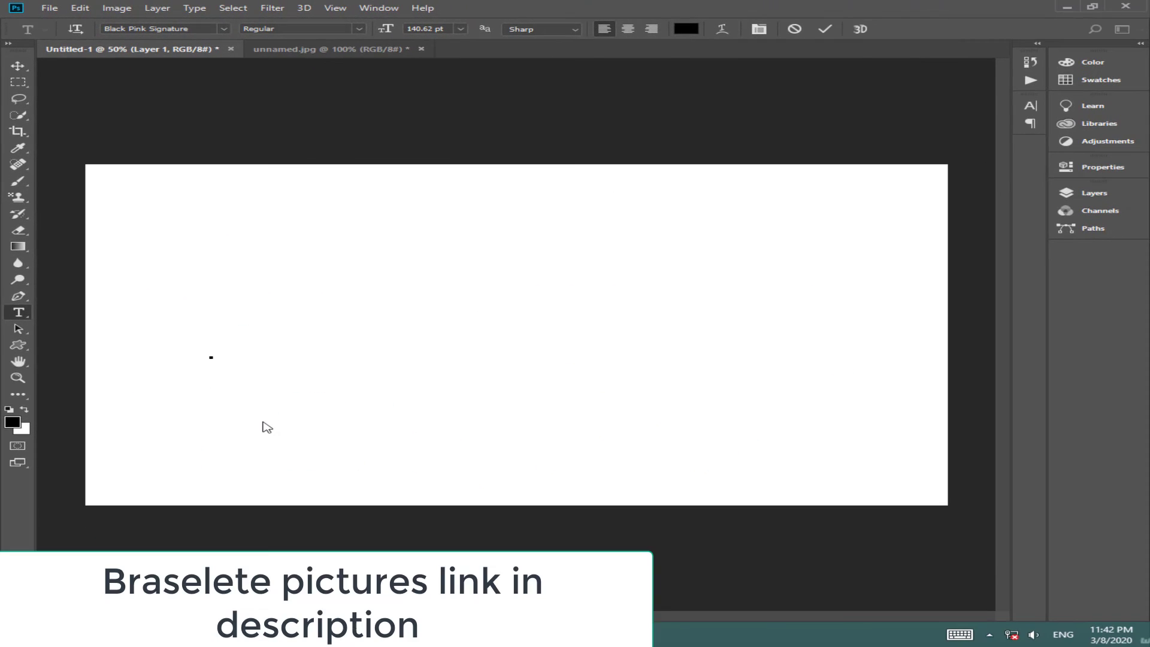
text(Faitha)
key(ctrl+Return)
key(ctrl+t)
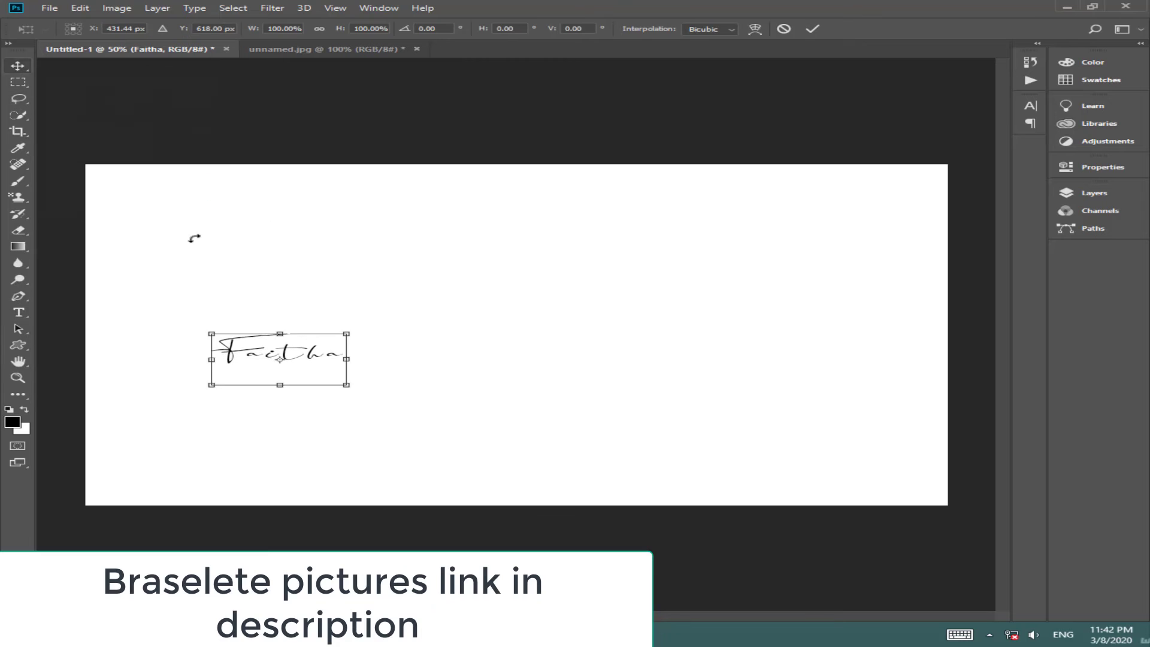
drag(346, 389, 446, 421)
drag(379, 355, 503, 374)
click(784, 29)
Enlarge the name text and move it into the unnamed.jpg bracelet document.
key(ctrl+t)
drag(347, 386, 442, 421)
key(Return)
drag(378, 356, 429, 191)
Scale the name text to about 37% and rotate it about 34.6° so it fits along the metal plate.
key(ctrl+t)
drag(833, 462, 678, 410)
drag(734, 342, 695, 471)
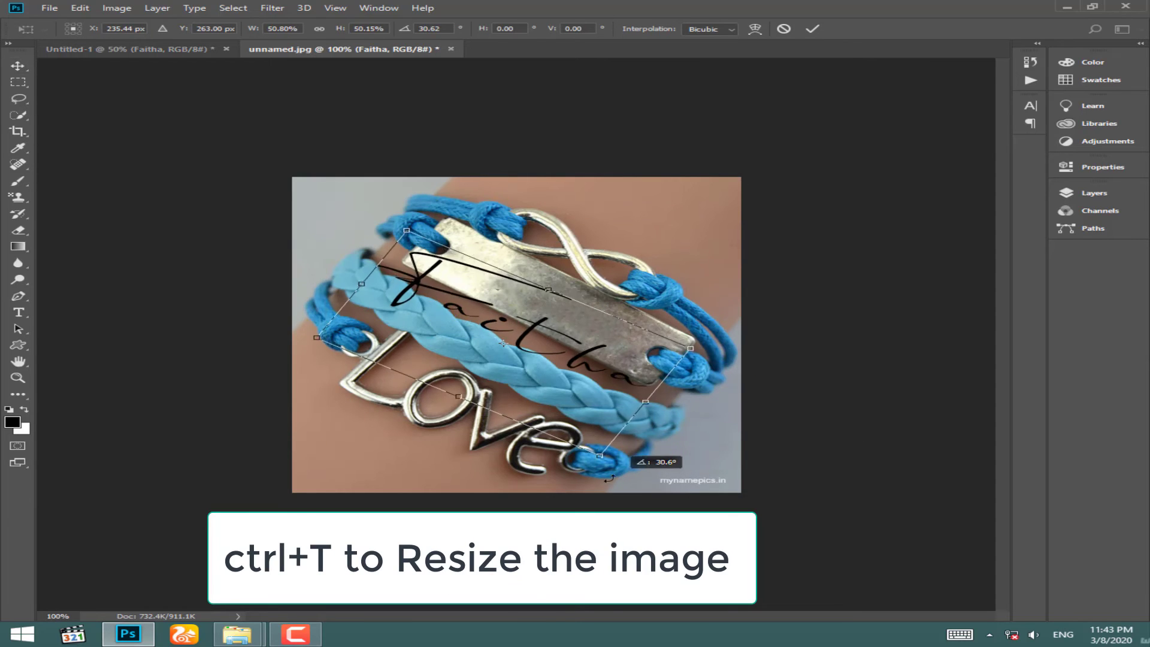
mouse_move(567, 324)
mouse_down()
mouse_move(581, 333)
mouse_move(583, 315)
mouse_up()
drag(618, 433, 596, 404)
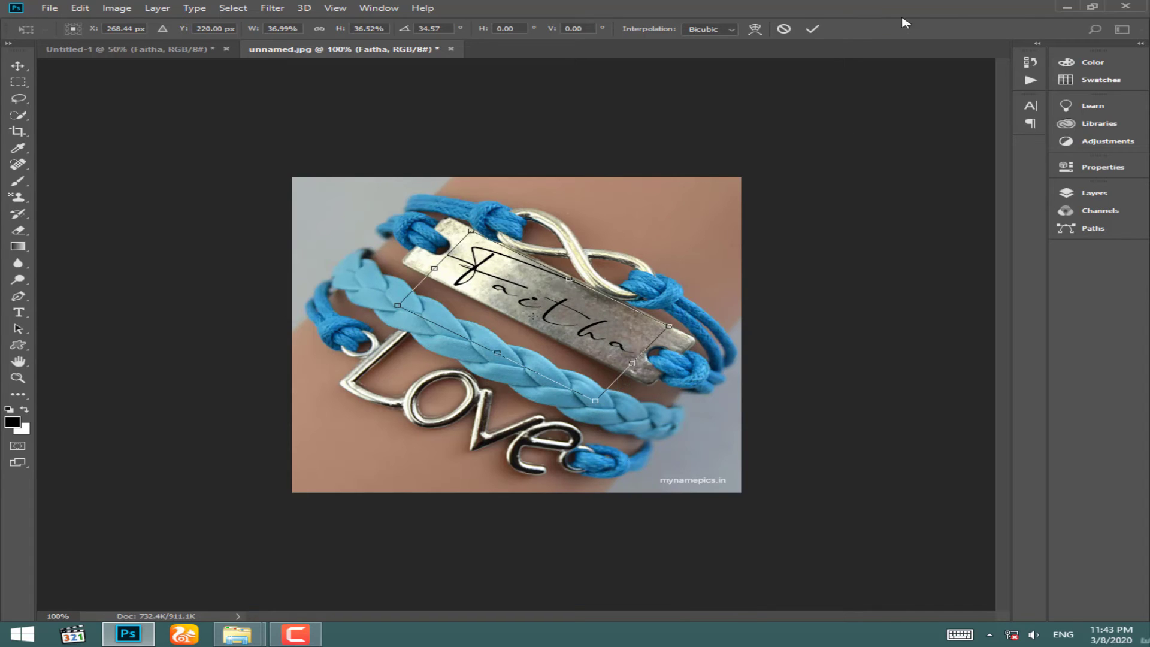
click(808, 29)
drag(556, 305, 556, 304)
key(ctrl+t)
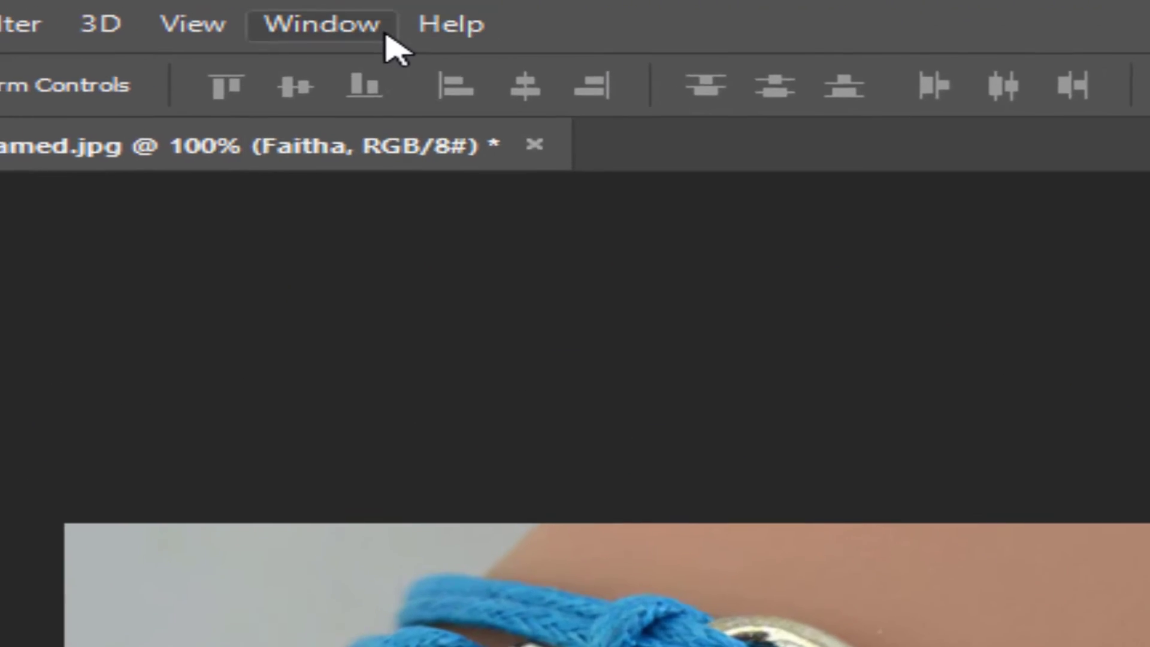
Make the name text faux bold and nudge it slightly so it sits centred on the metal plate.
click(378, 27)
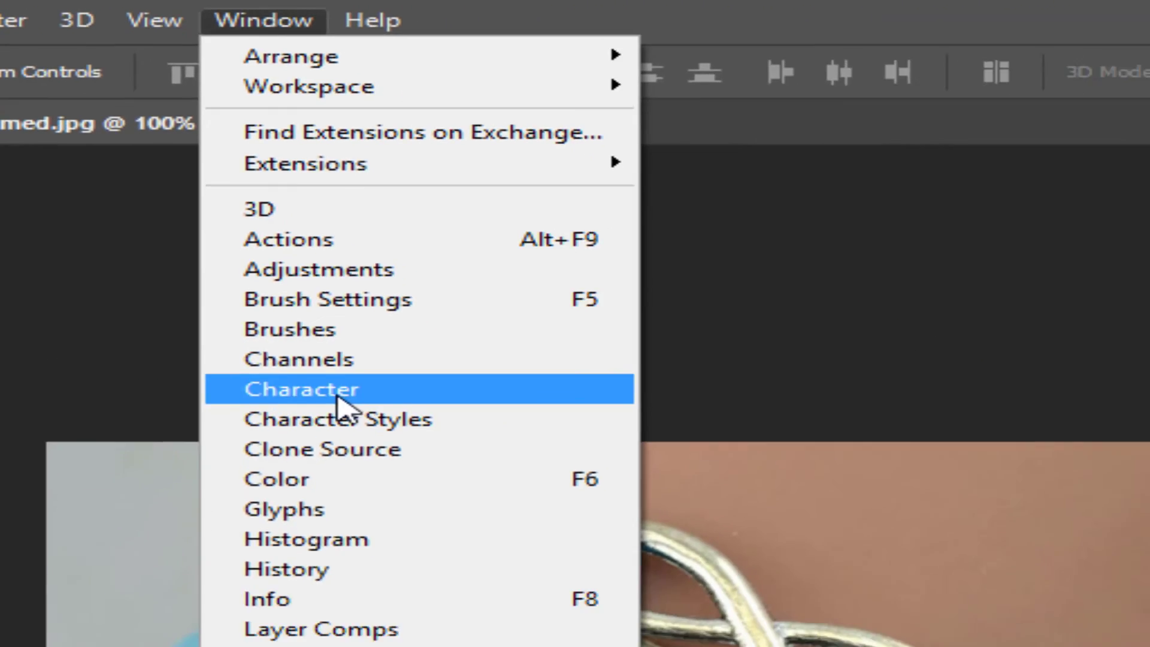
click(443, 479)
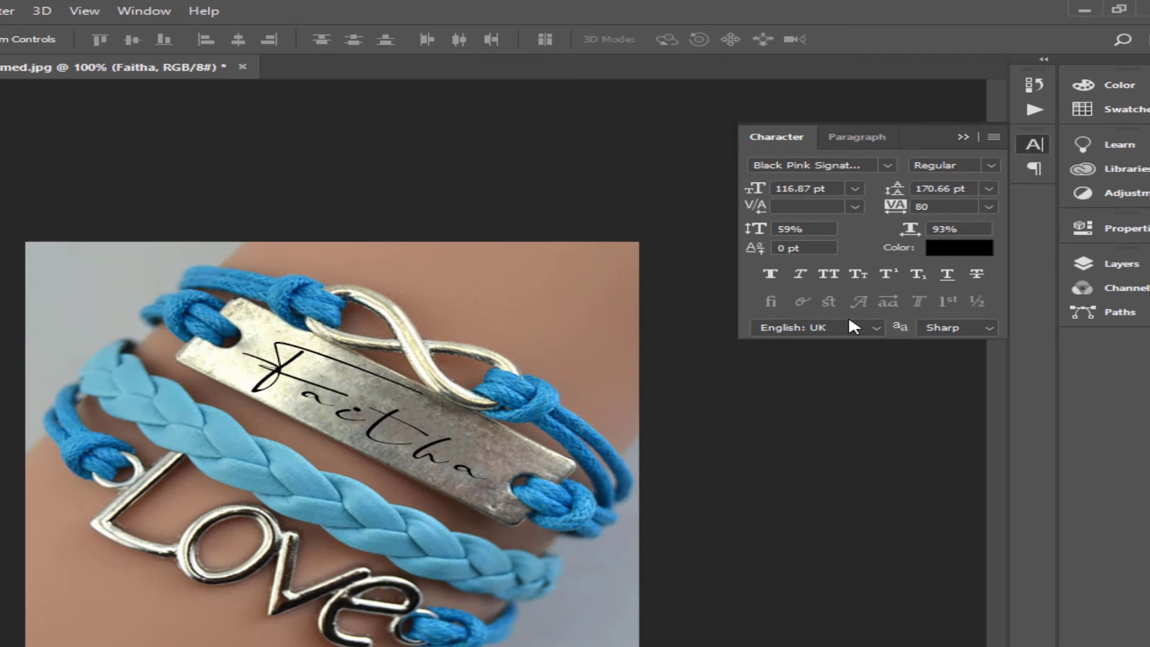
click(770, 275)
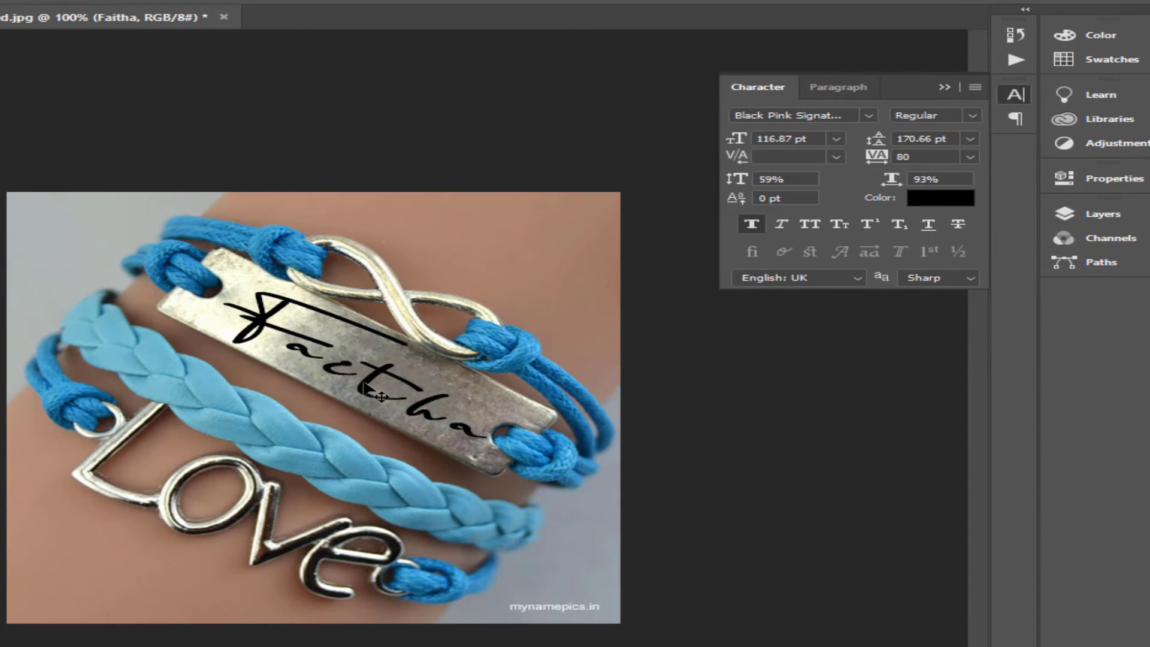
drag(364, 384, 356, 375)
Add a 1 px inside stroke to the name text layer, in grey #76786d sampled from the metal plate.
key(F7)
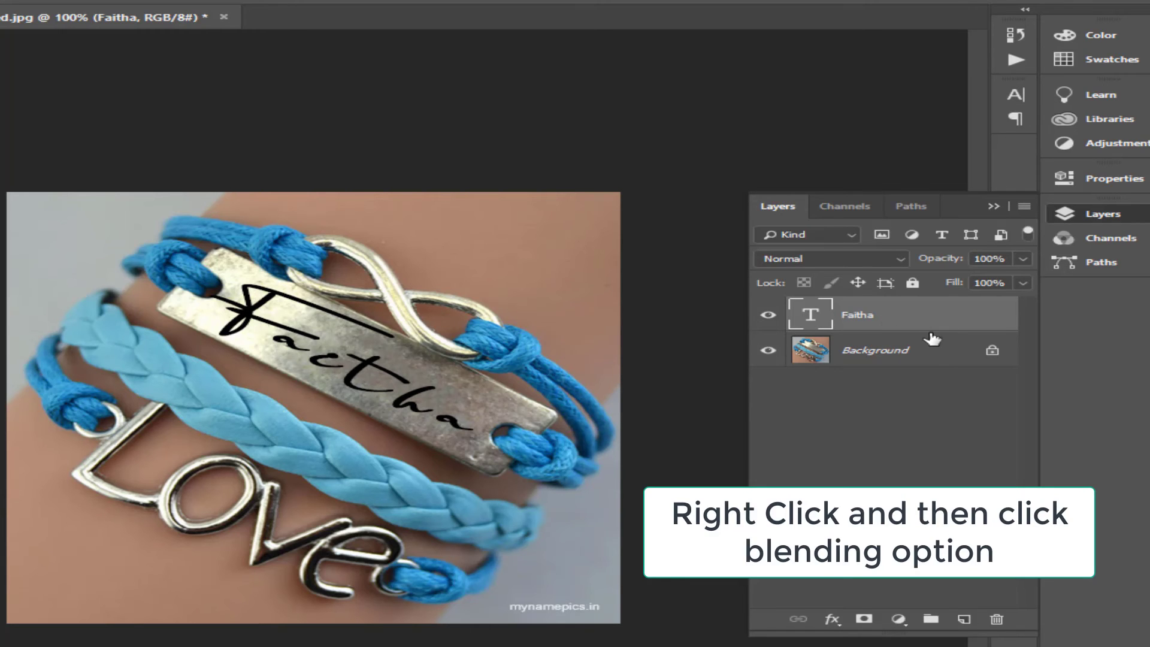
right_click(880, 327)
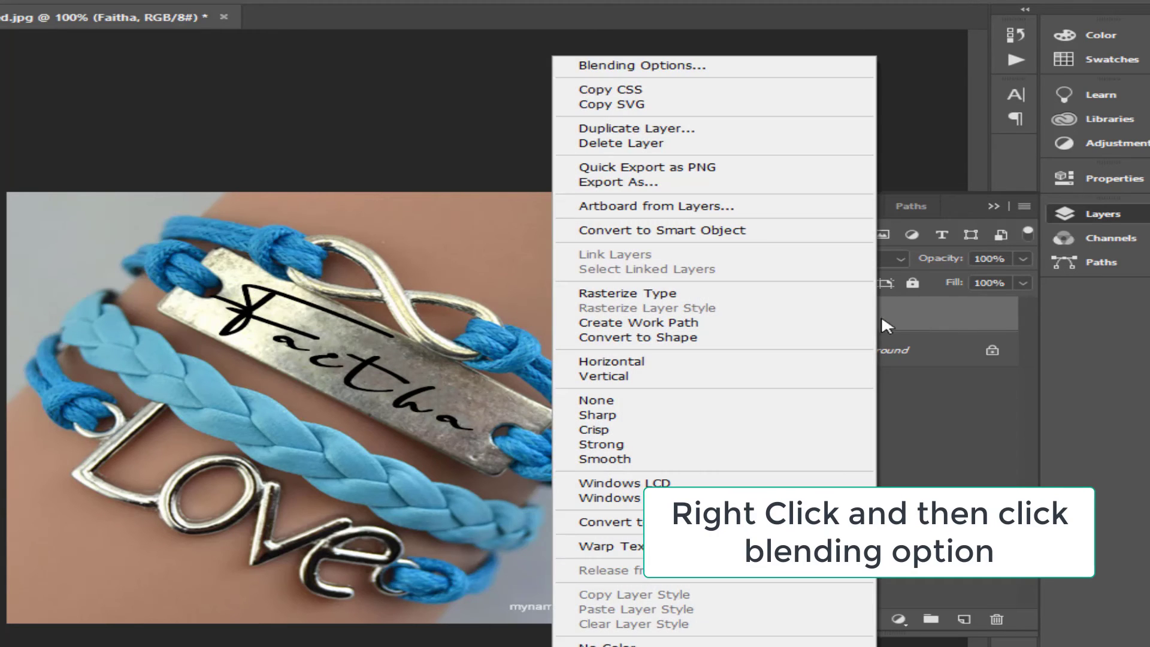
click(642, 66)
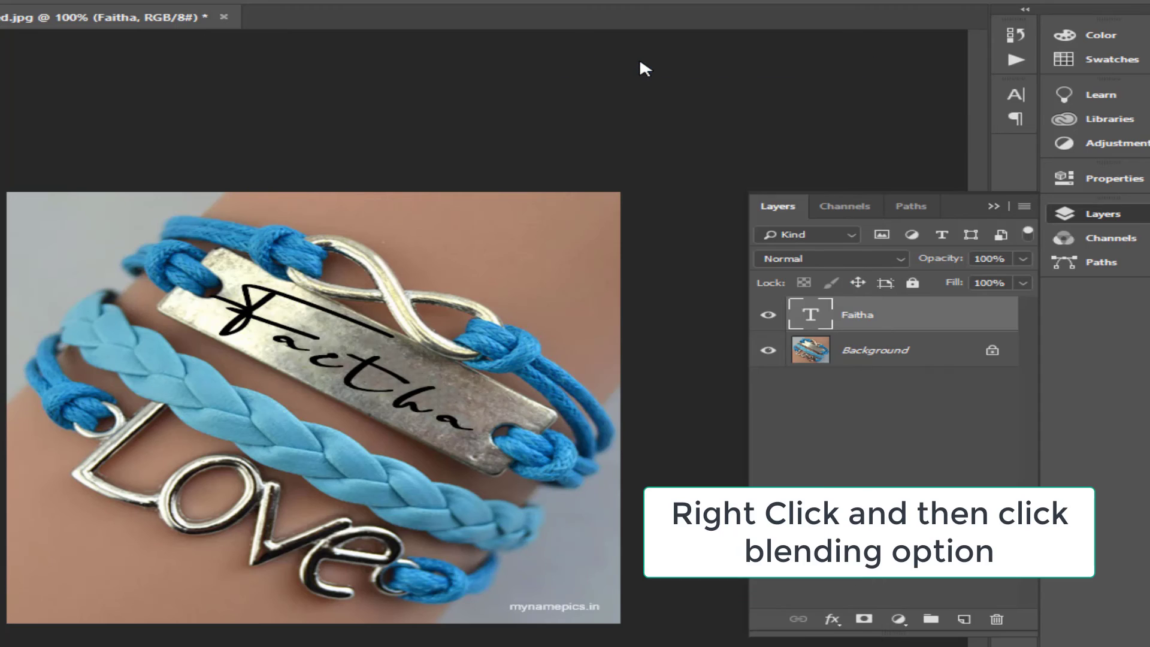
click(573, 219)
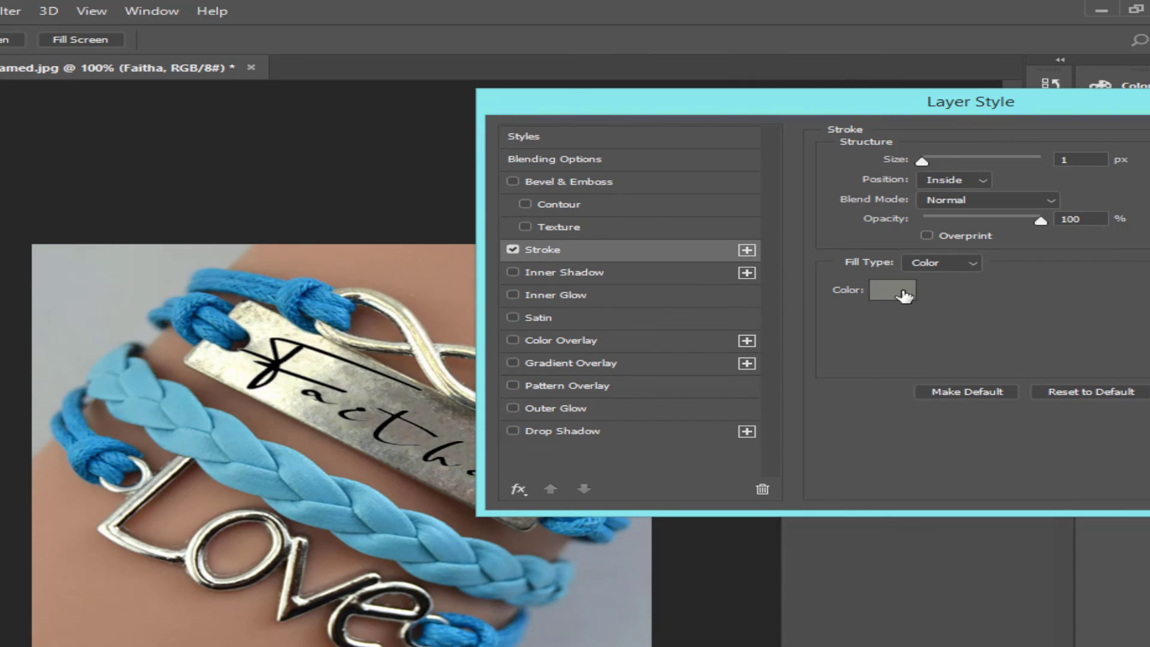
click(904, 294)
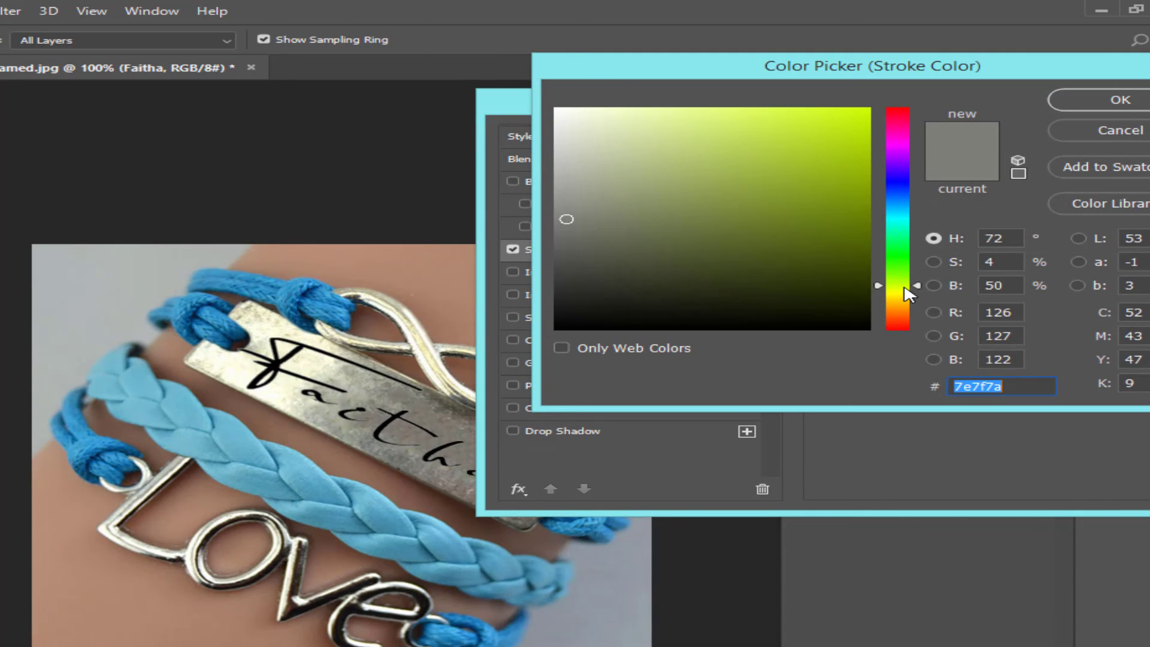
click(376, 393)
click(388, 390)
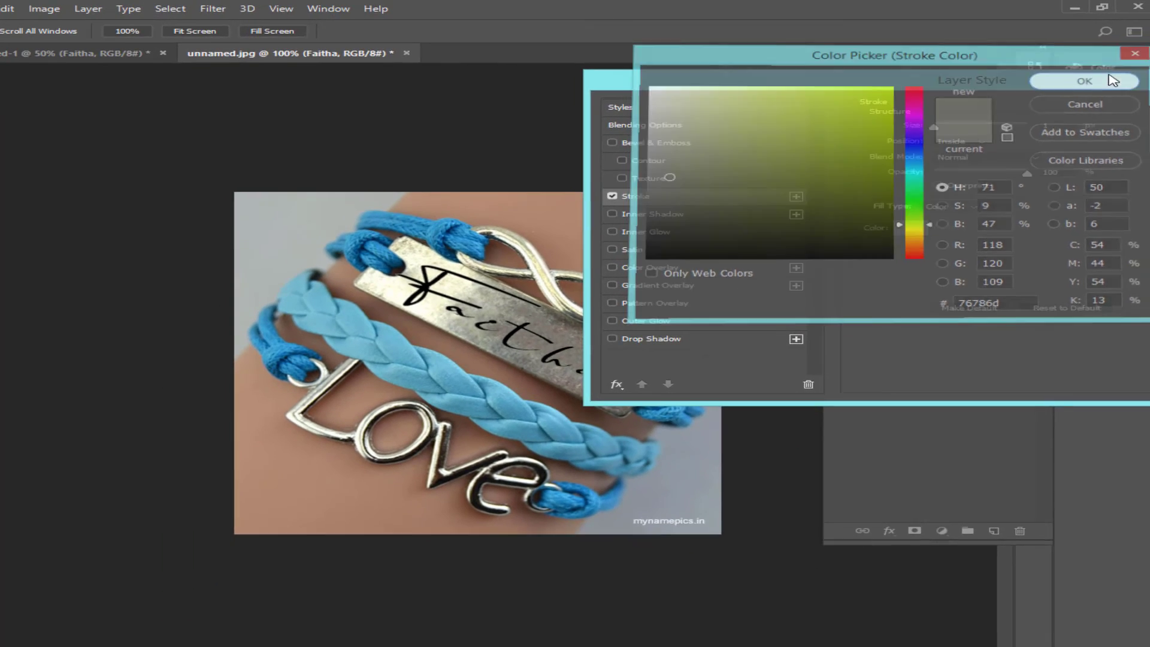
click(1120, 99)
Add a Bevel & Emboss effect to the name text's layer style.
drag(844, 82, 946, 124)
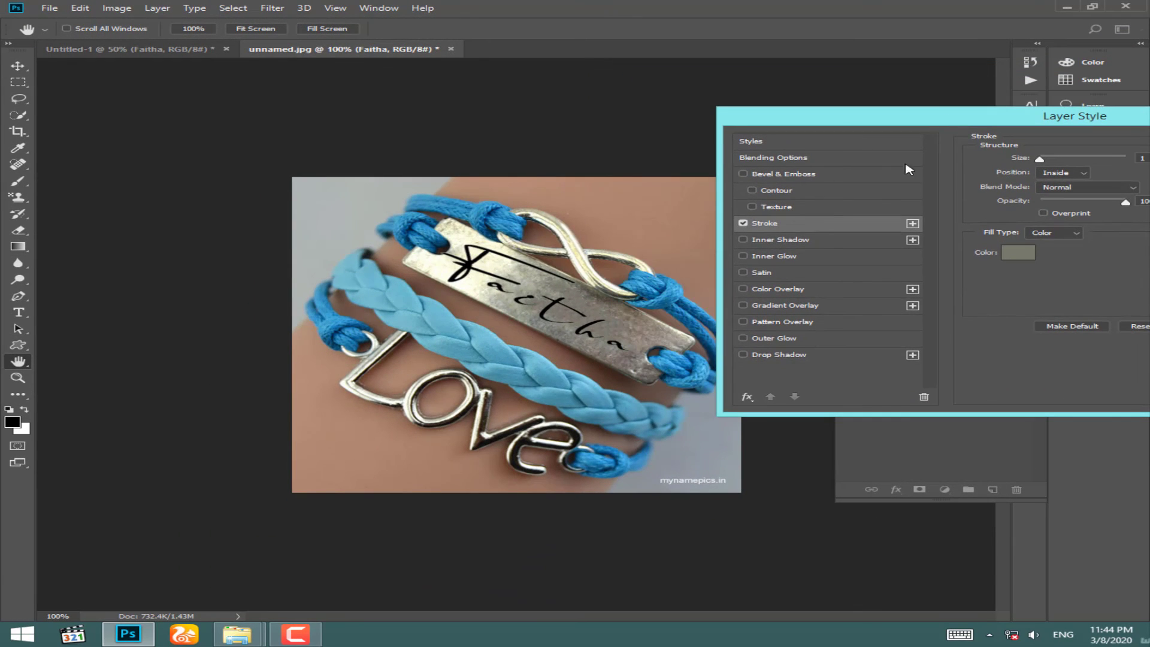
click(842, 175)
drag(1010, 126, 943, 92)
click(1014, 276)
Try several gloss contour presets on the name text's bevel.
click(928, 309)
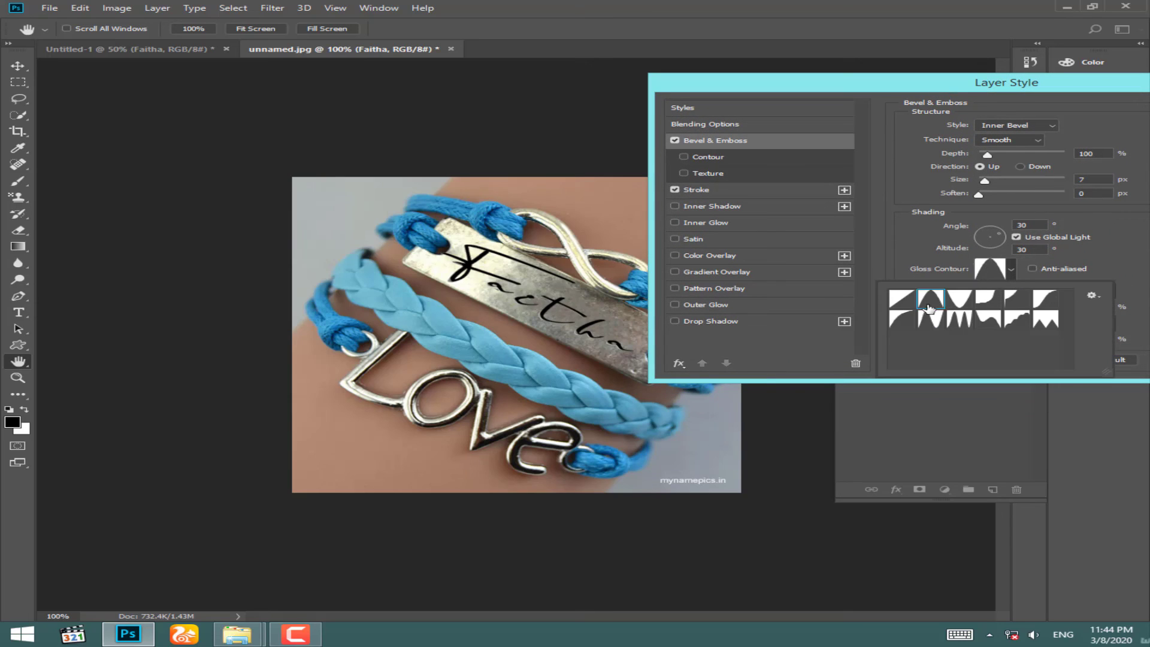
click(960, 305)
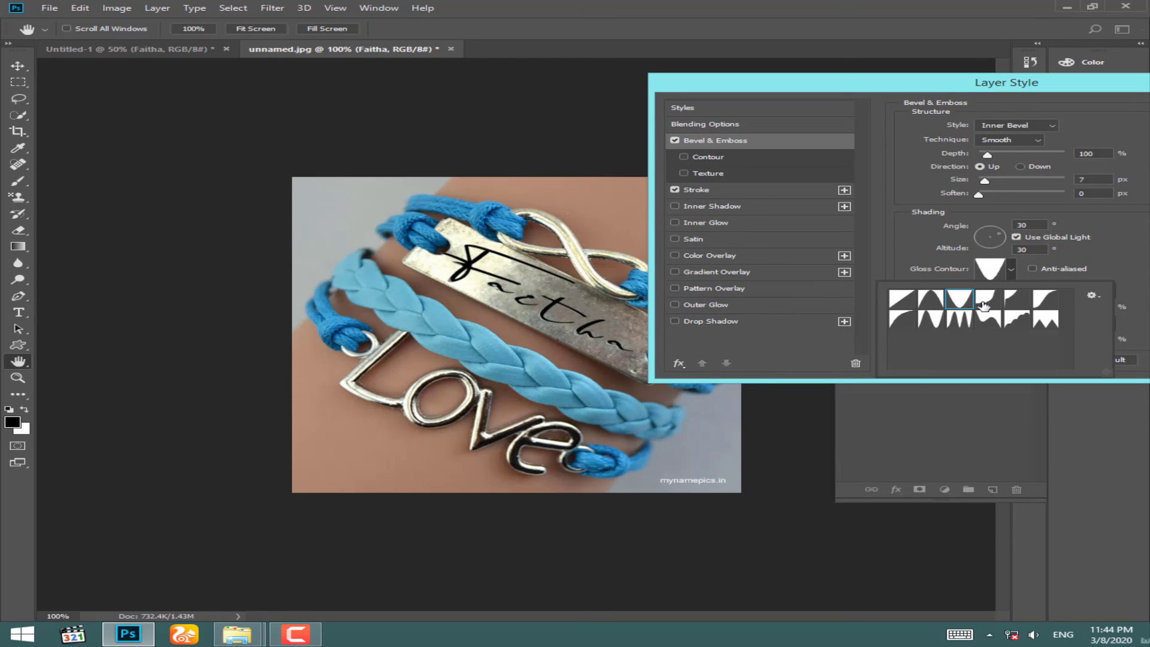
click(983, 305)
click(901, 319)
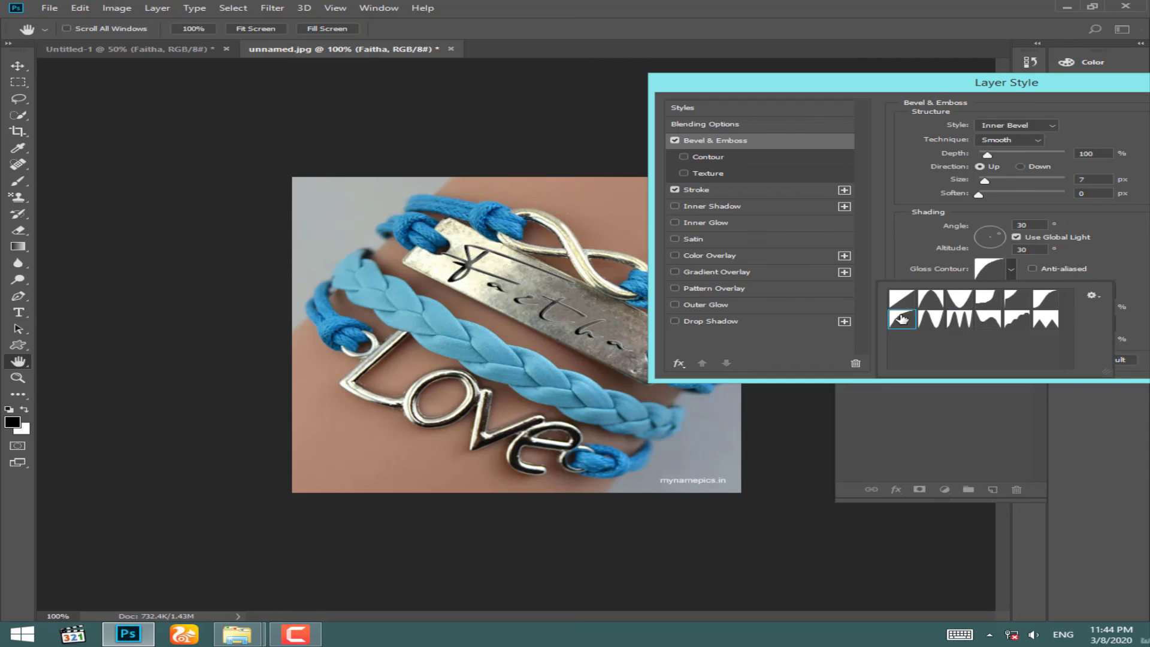
click(902, 299)
click(942, 304)
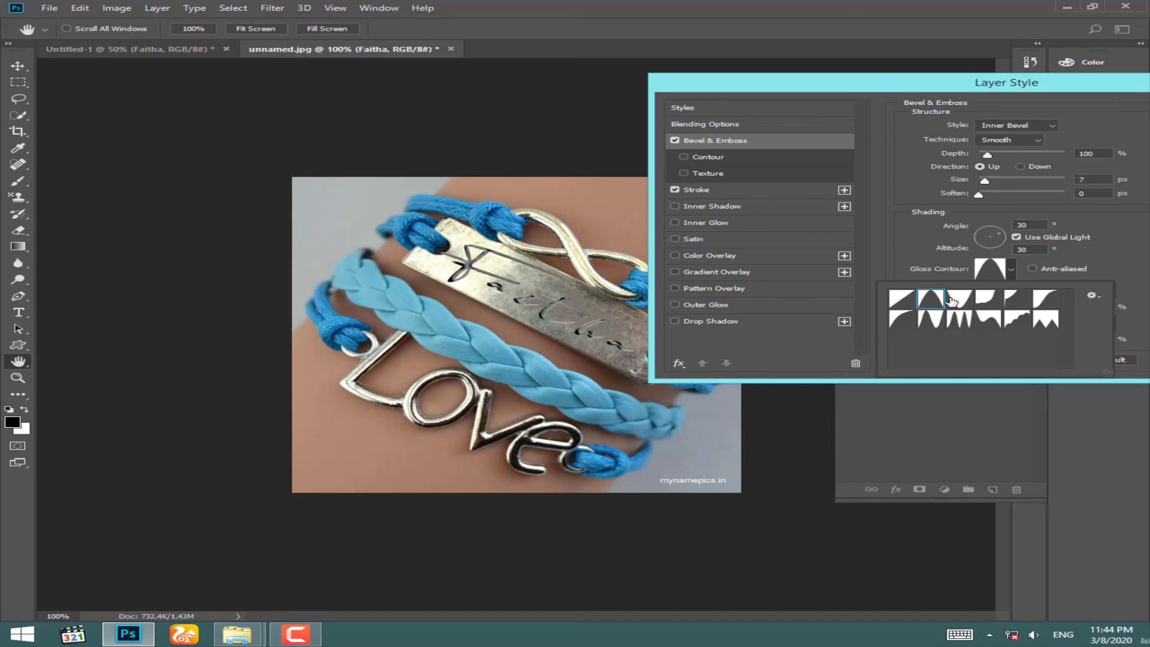
Set the bevel's gloss contour to the inverted cone shape and apply the layer style to the name text.
click(956, 300)
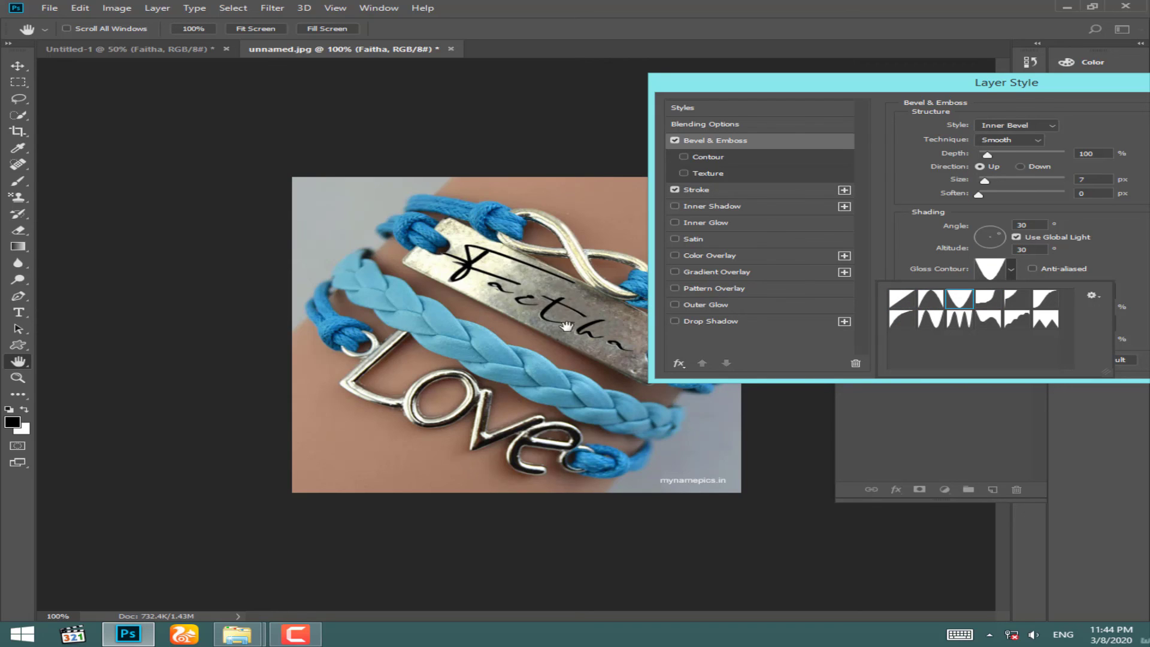
drag(1096, 89, 818, 101)
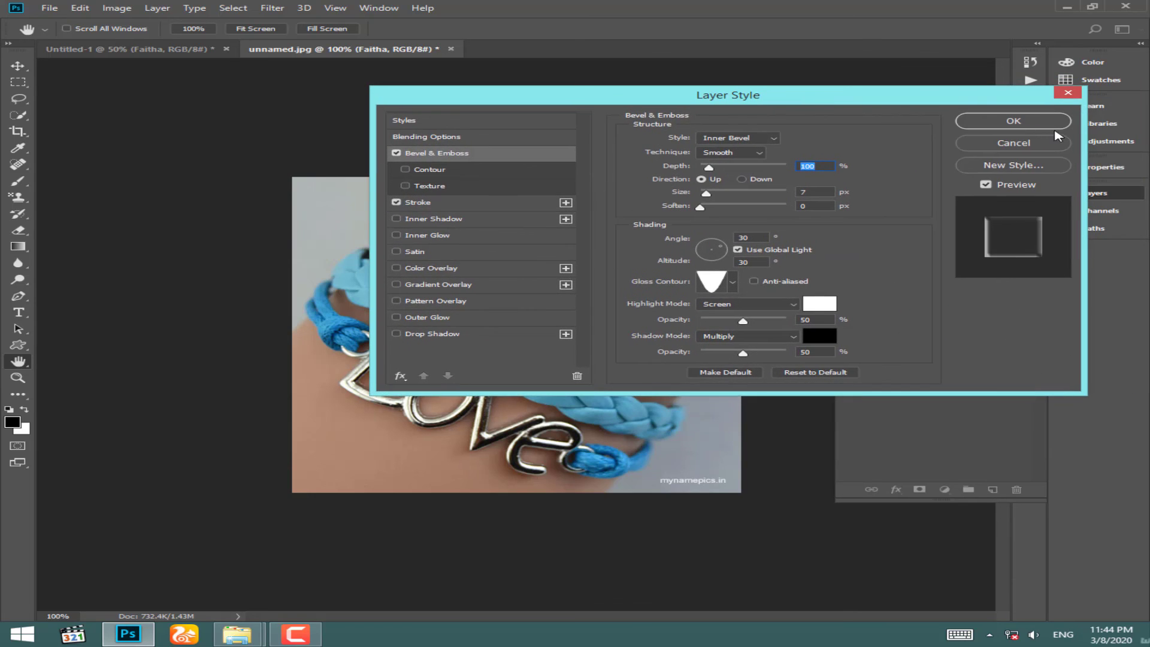
click(1049, 123)
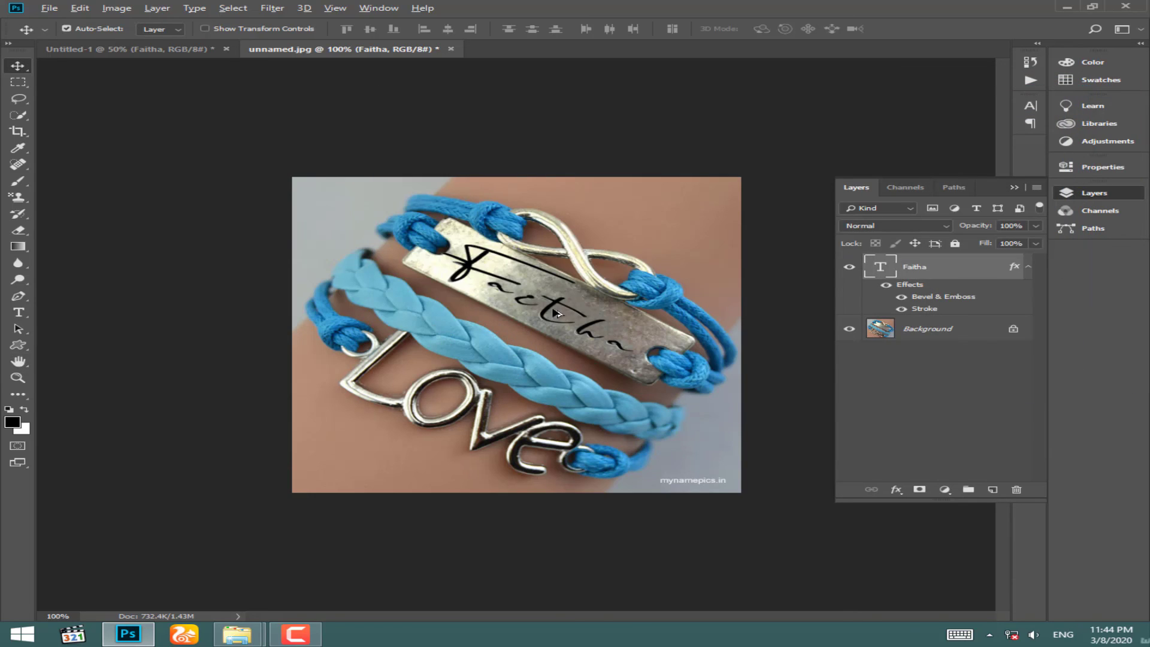
scroll(556, 313, up, 4)
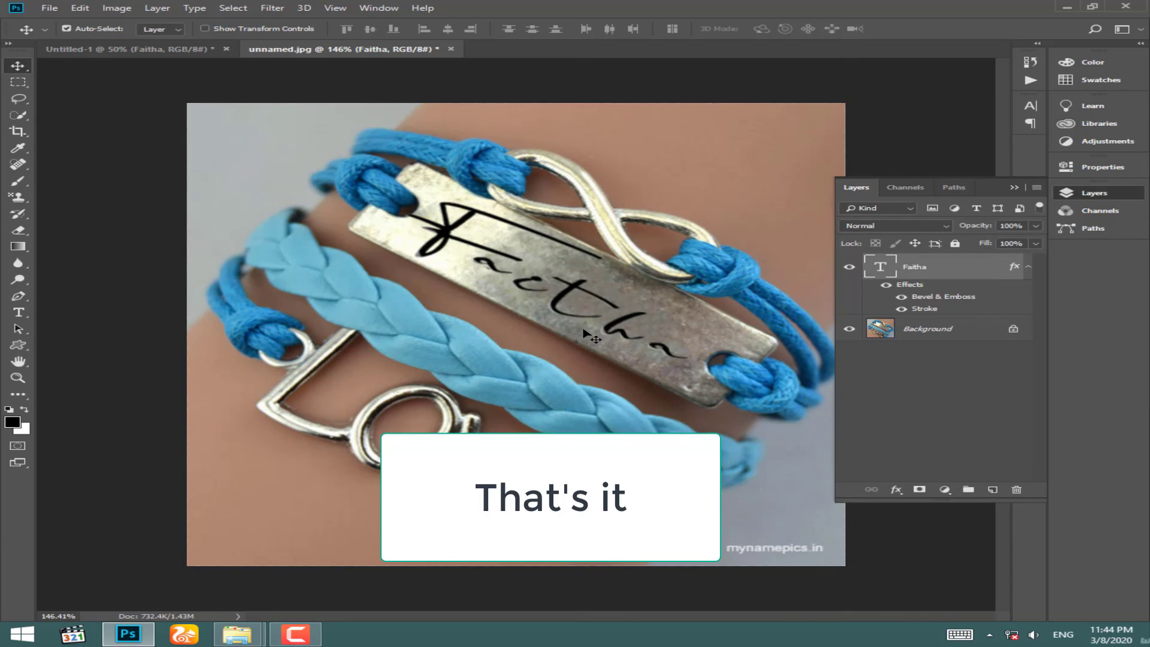
scroll(584, 331, down, 3)
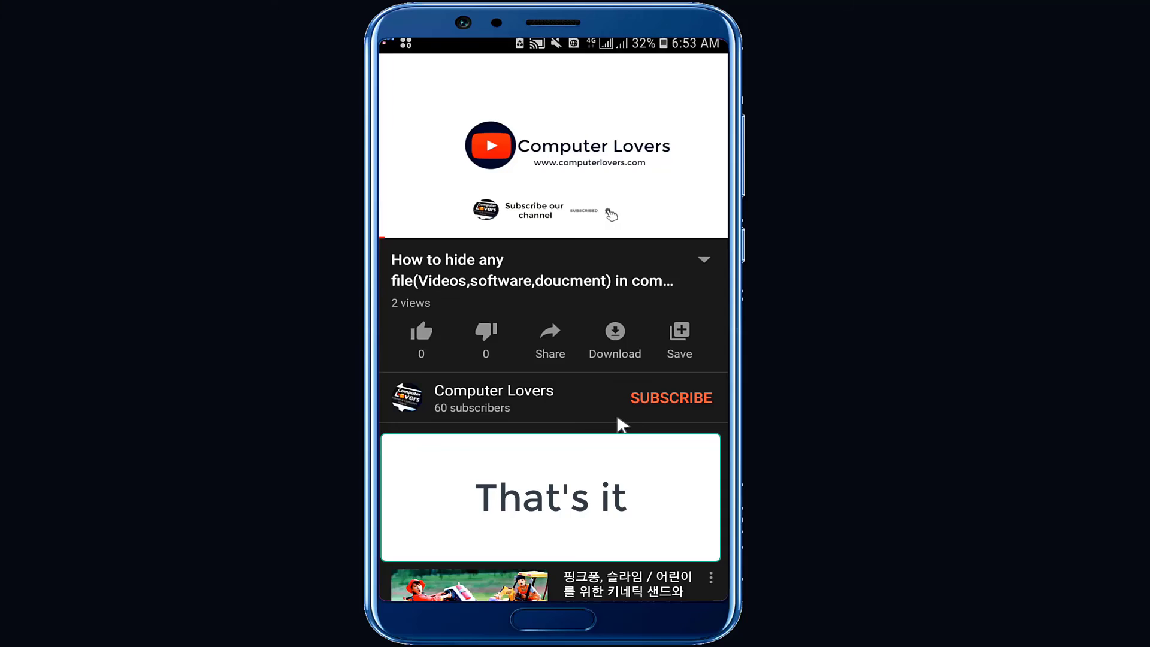
click(735, 505)
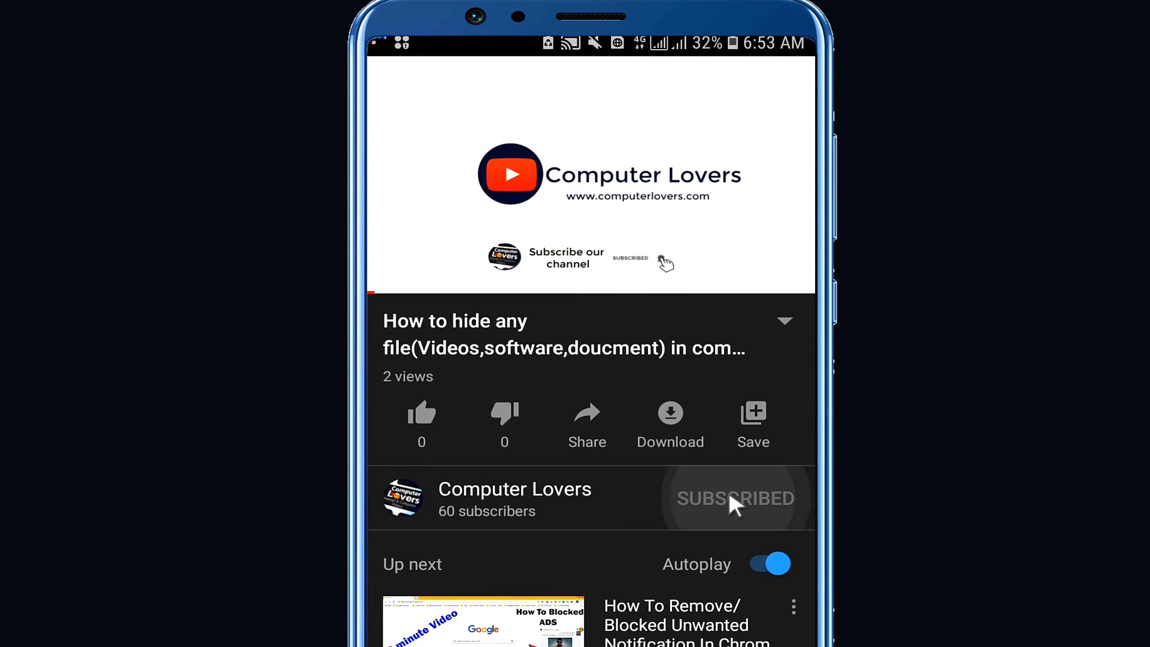
click(782, 502)
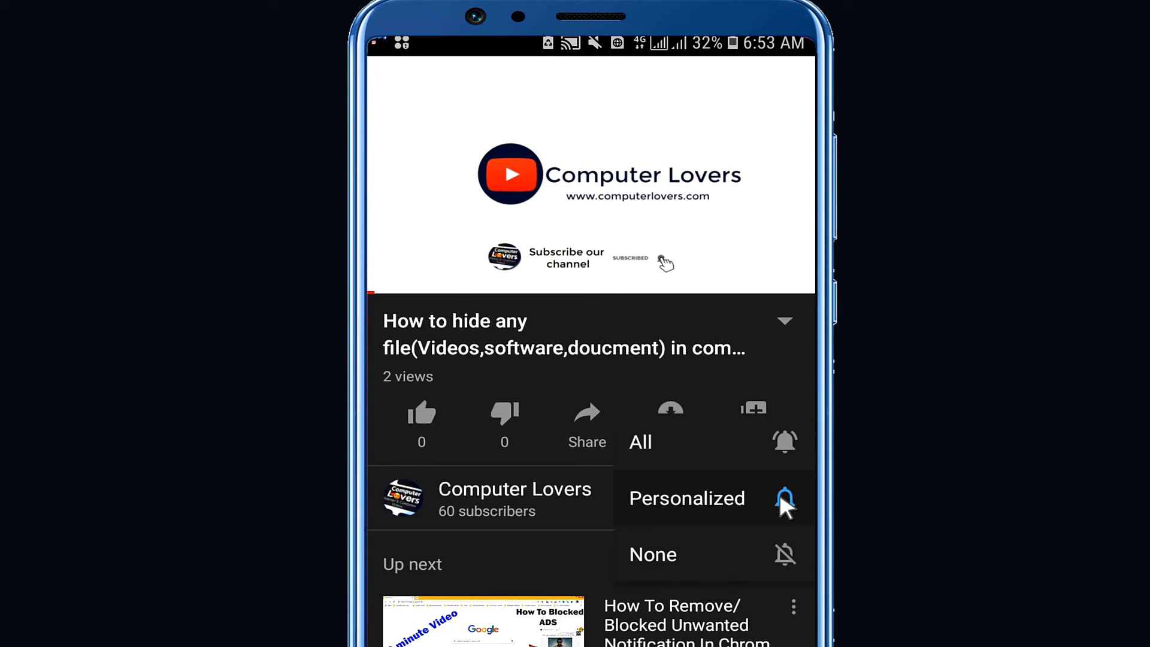
click(776, 450)
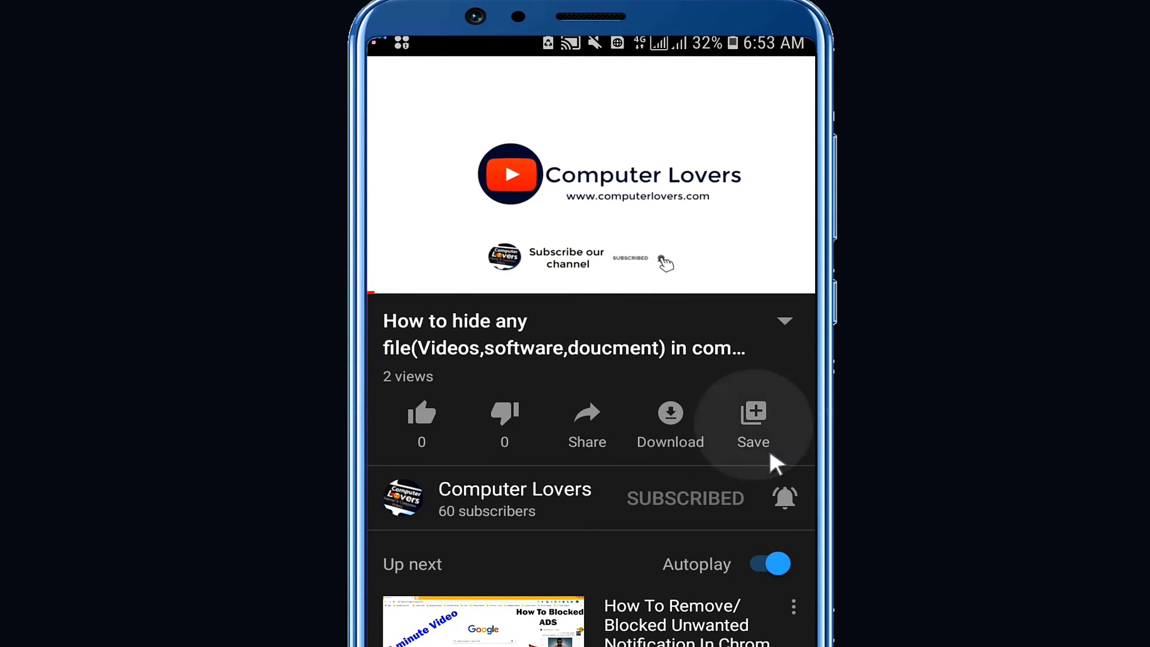
click(718, 518)
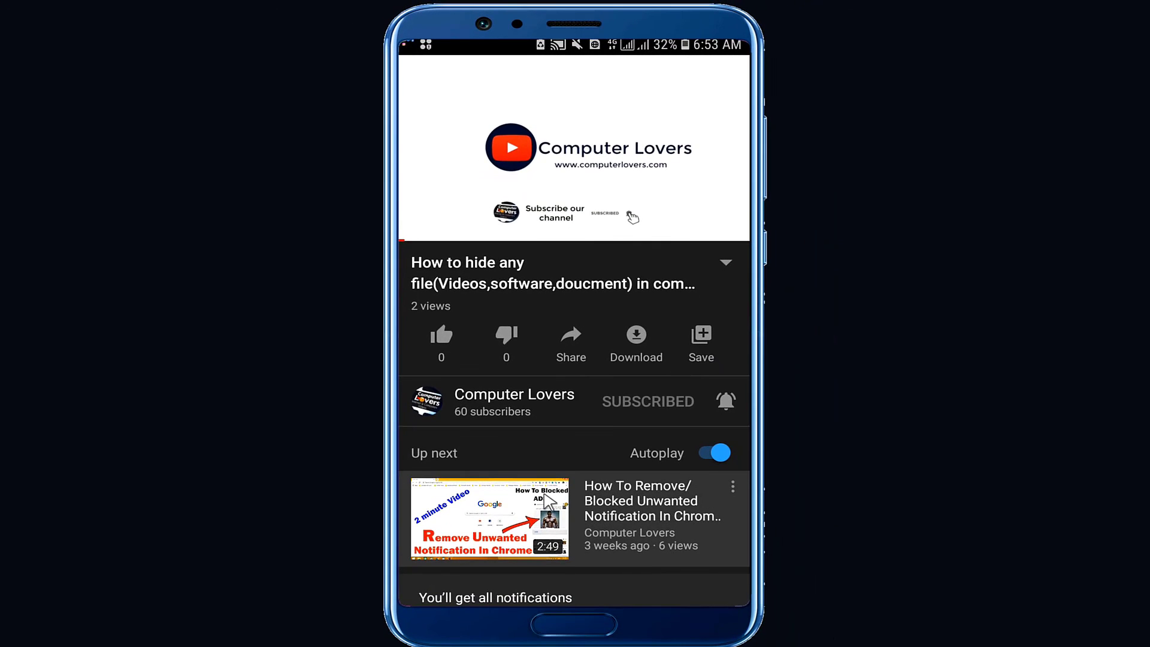